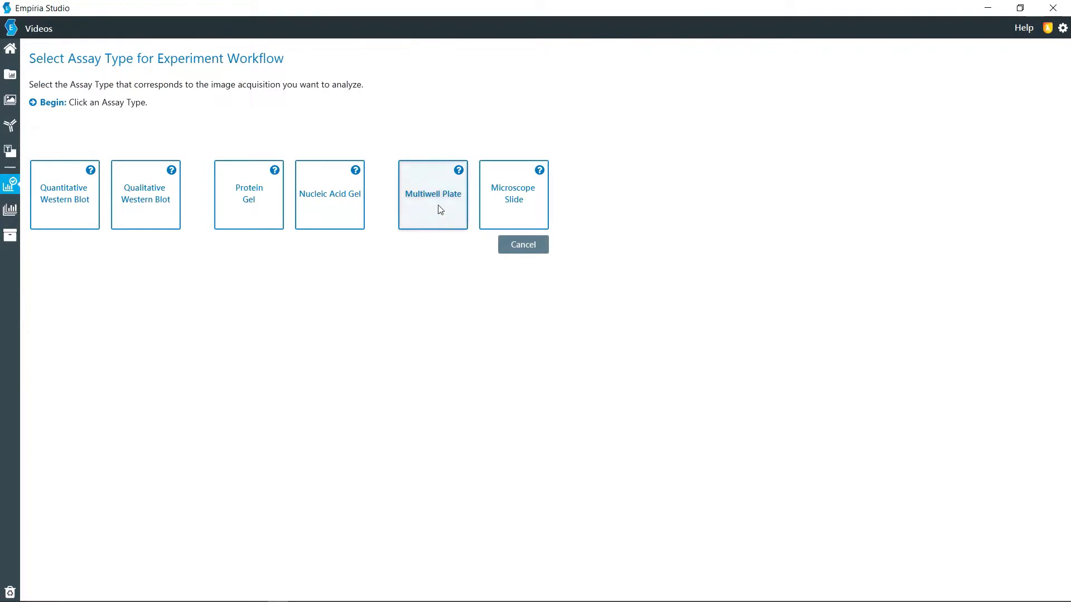
Step: Begin a multiwell plate experiment of the In-Cell Western type using the Target Analysis workflow
{"action": "left_click", "coordinate": [440, 210]}
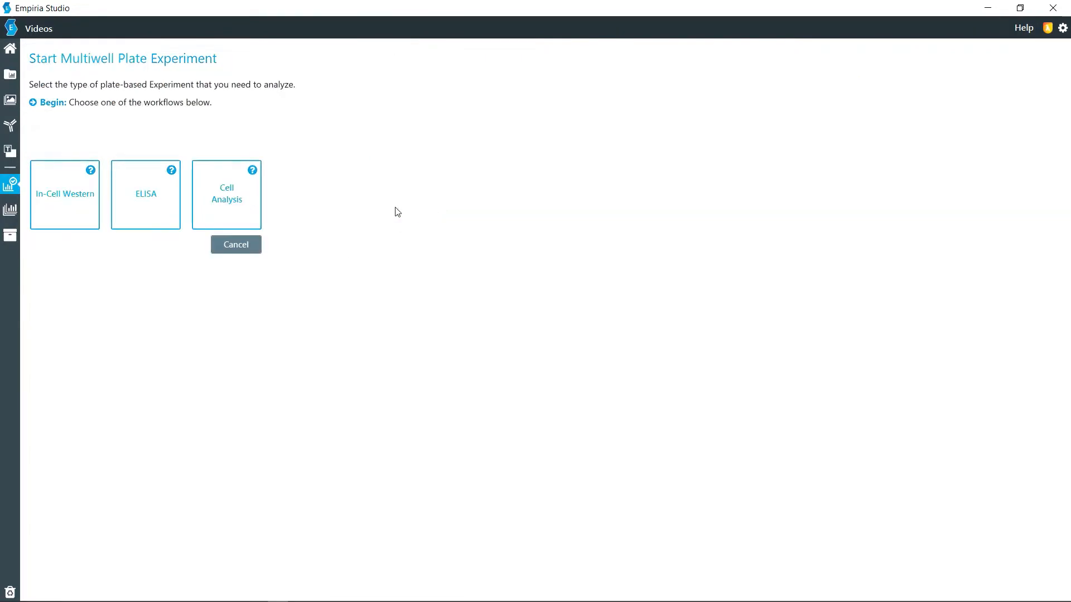
{"action": "left_click", "coordinate": [68, 202]}
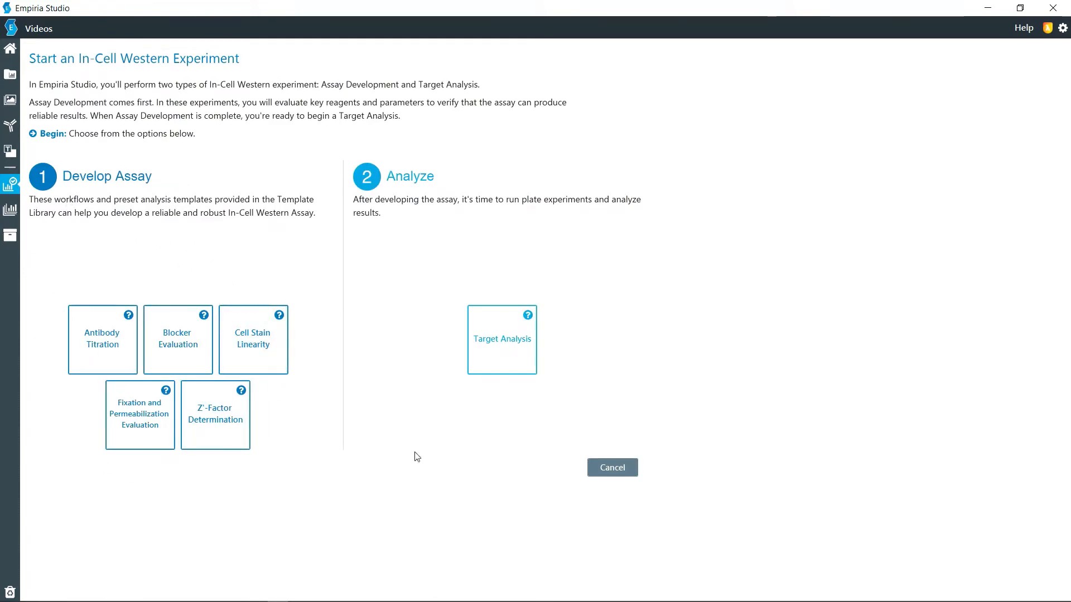
{"action": "left_click", "coordinate": [499, 351]}
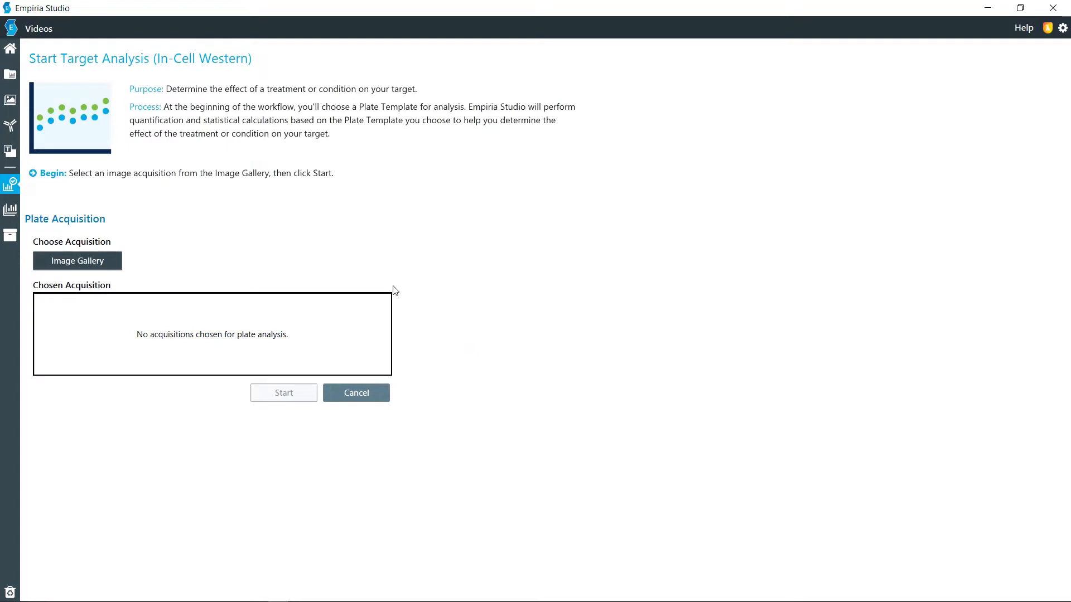
Step: Choose acquisition 0001639_01 from the Image Gallery and start the target analysis with it
{"action": "left_click", "coordinate": [103, 262]}
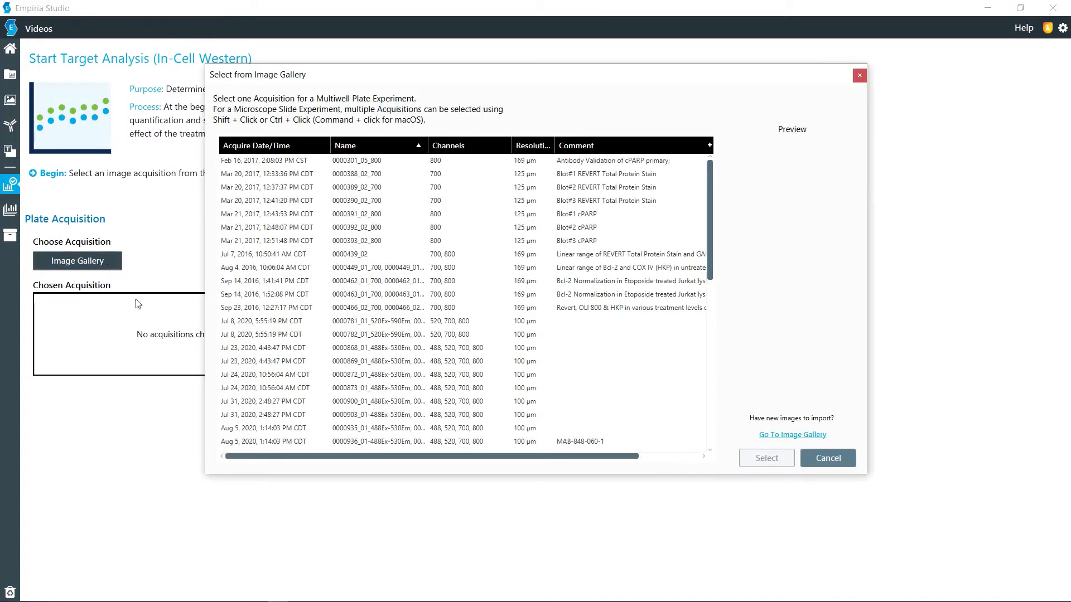
{"action": "scroll", "coordinate": [438, 313], "scroll_direction": "down", "scroll_amount": 10}
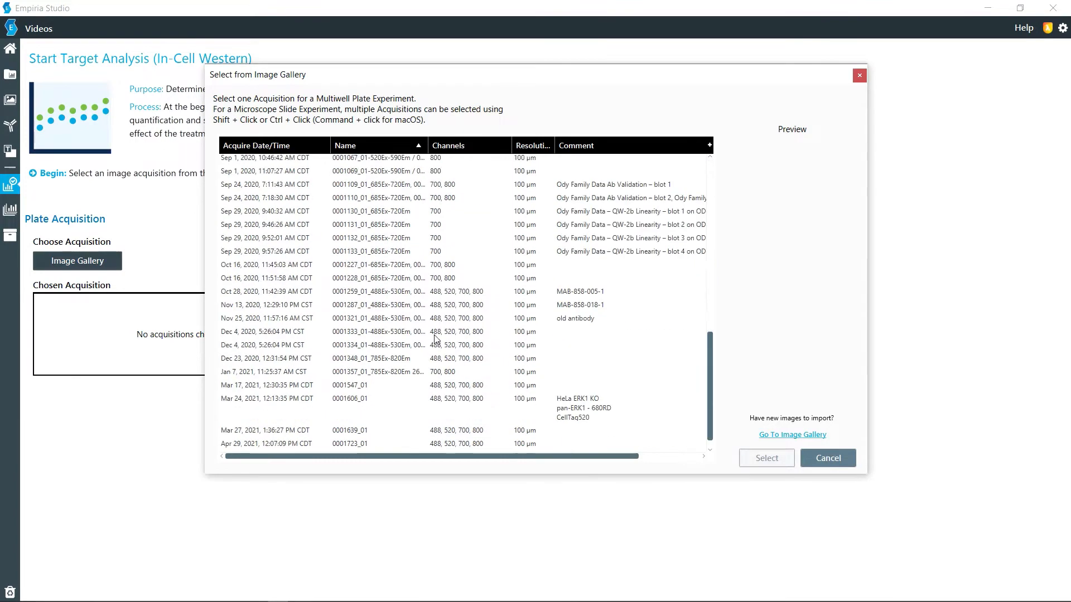
{"action": "left_click", "coordinate": [353, 420]}
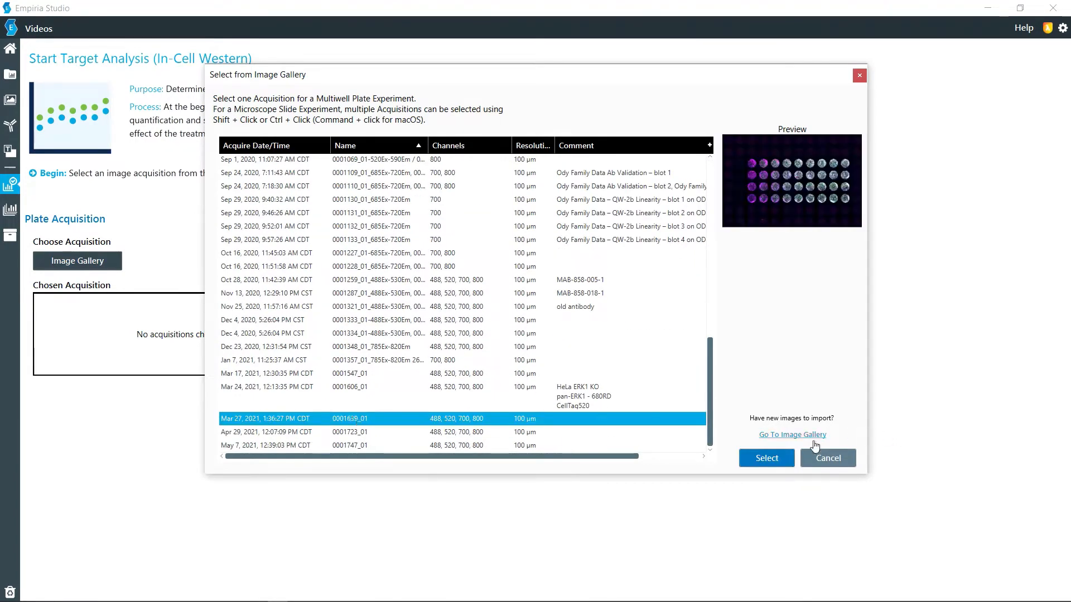
{"action": "left_click", "coordinate": [750, 458]}
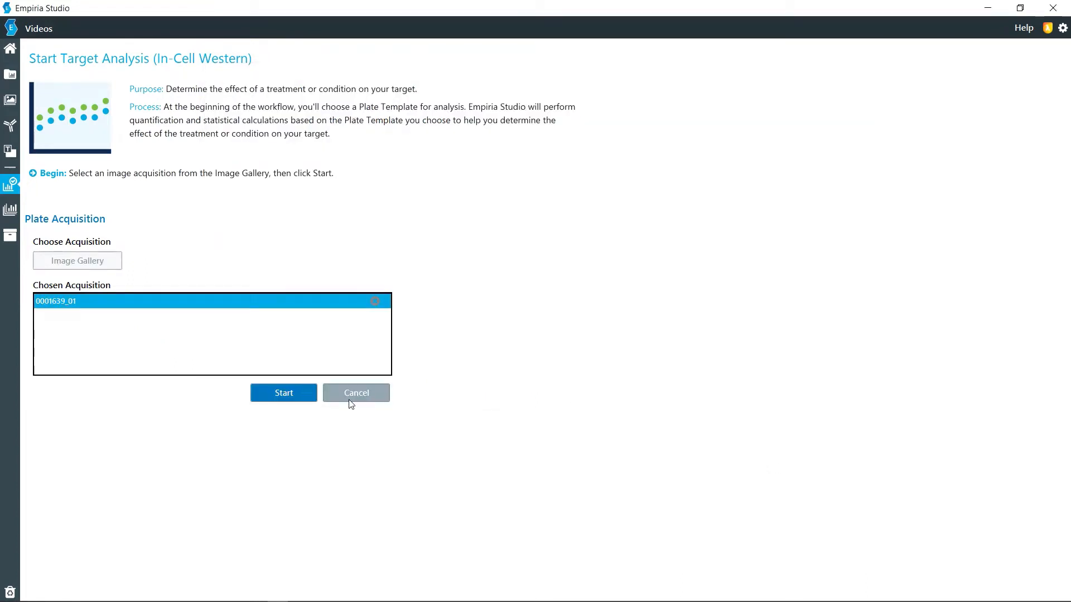
{"action": "left_click", "coordinate": [296, 397]}
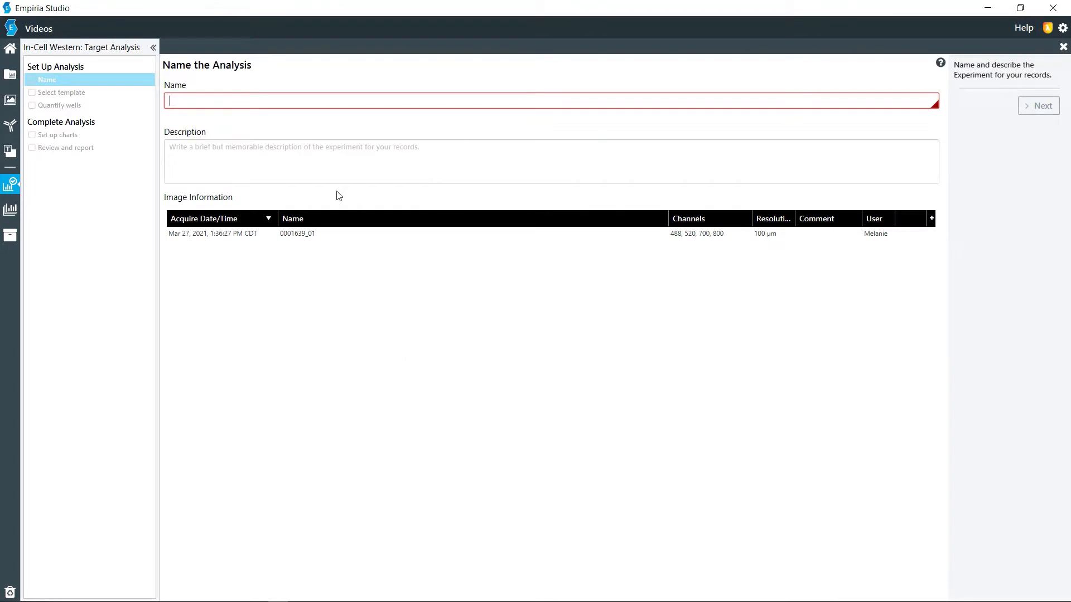
Step: Name the analysis "ICW analysis", leave the description empty and proceed to template selection
{"action": "type", "text": "ICW analysis"}
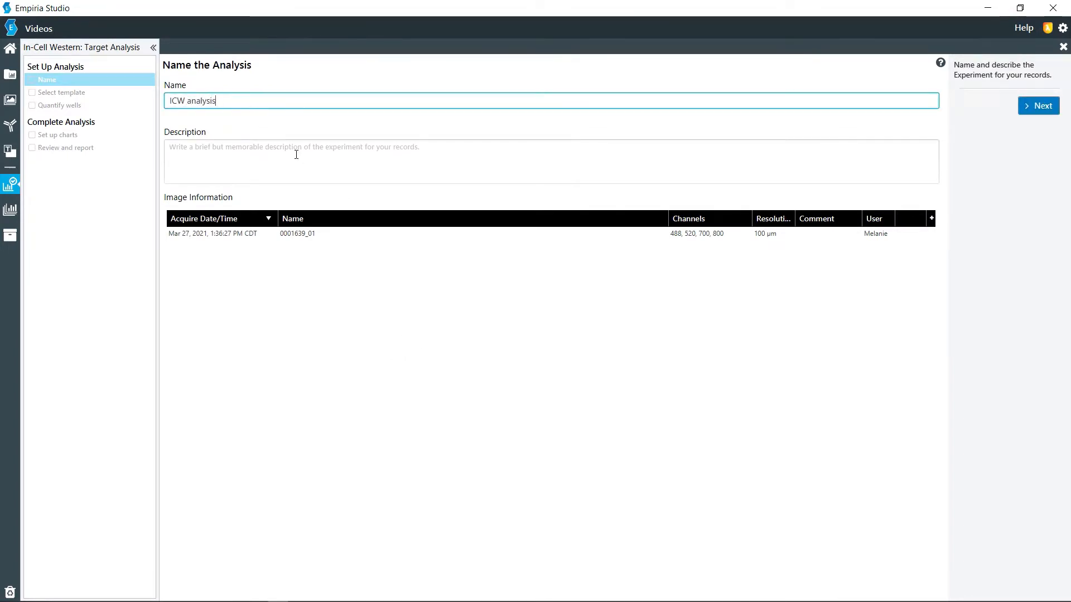
{"action": "left_click", "coordinate": [297, 154]}
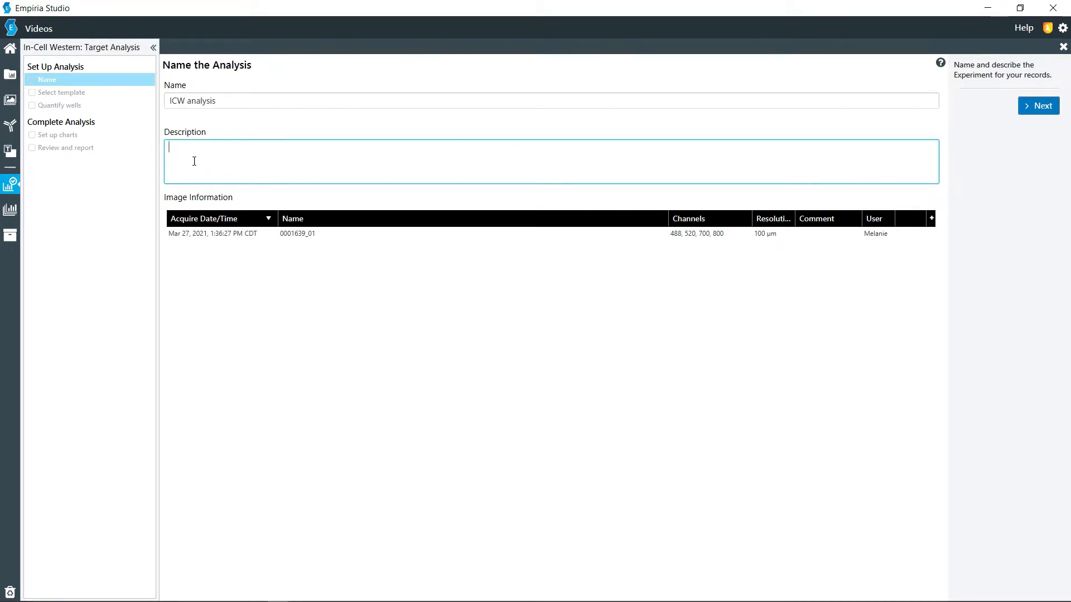
{"action": "left_click", "coordinate": [1042, 107]}
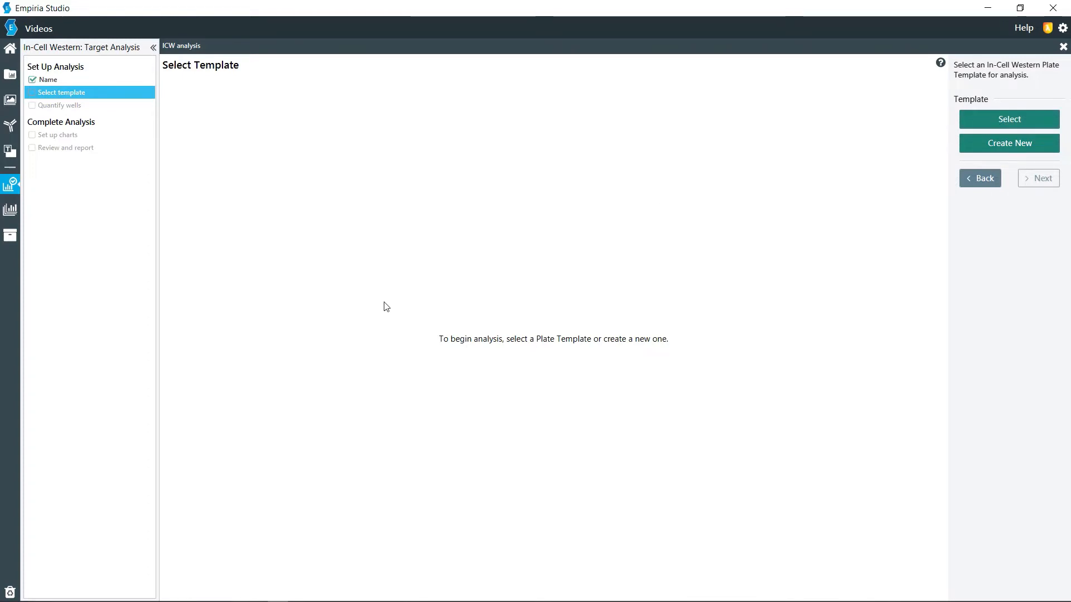
Step: Load the plate template "[Preset] Target Analysis-Copy" and review its well layout and well definitions
{"action": "left_click", "coordinate": [981, 123]}
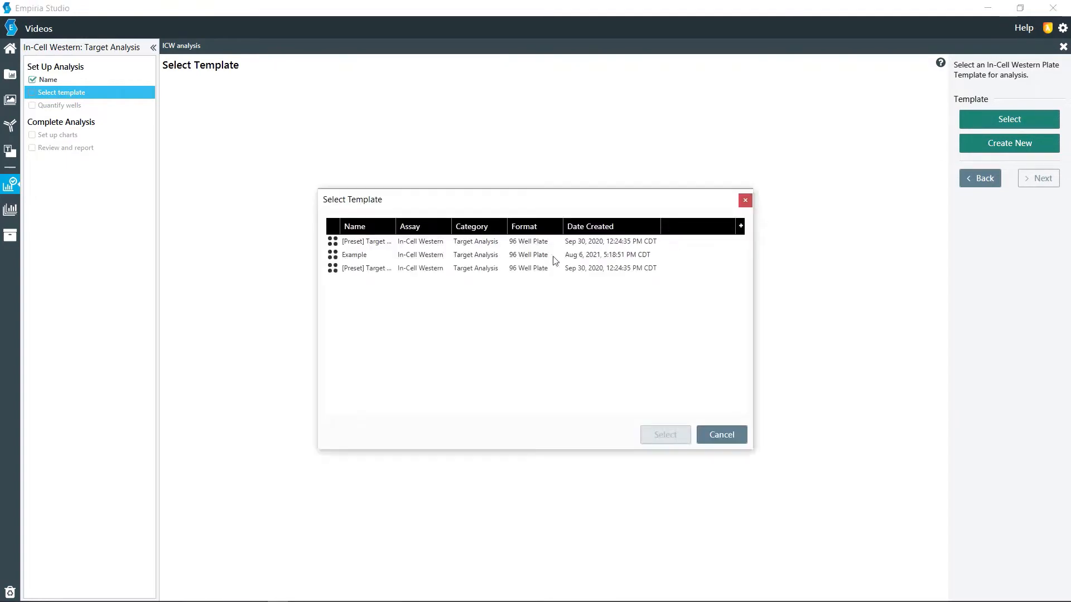
{"action": "left_click", "coordinate": [421, 244]}
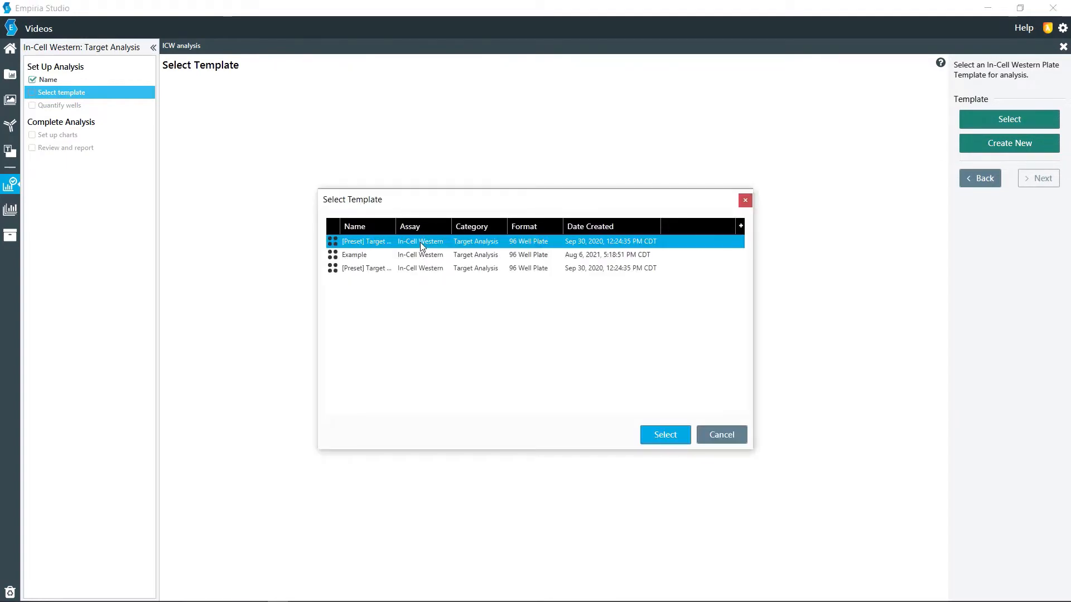
{"action": "left_click", "coordinate": [661, 436]}
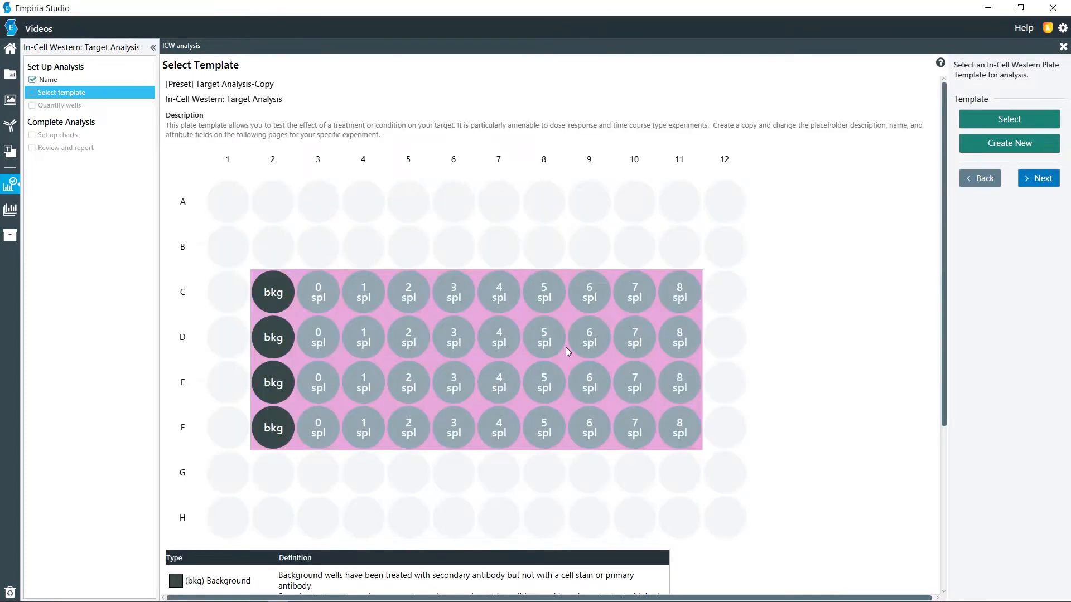
{"action": "scroll", "coordinate": [310, 300], "scroll_direction": "down", "scroll_amount": 1}
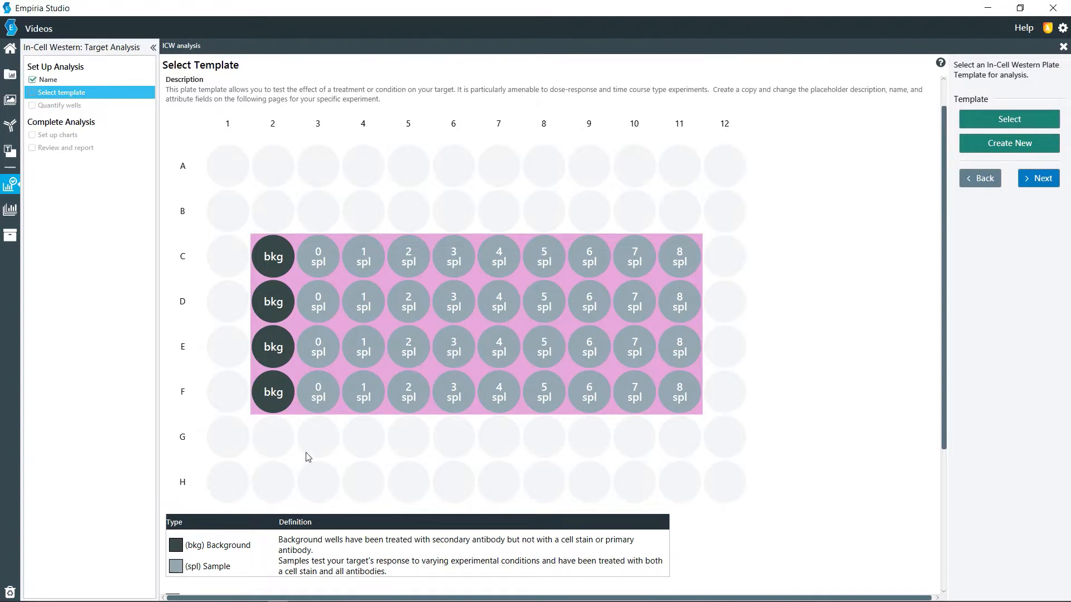
{"action": "scroll", "coordinate": [326, 456], "scroll_direction": "down", "scroll_amount": 2}
{"action": "scroll", "coordinate": [328, 458], "scroll_direction": "down", "scroll_amount": 2}
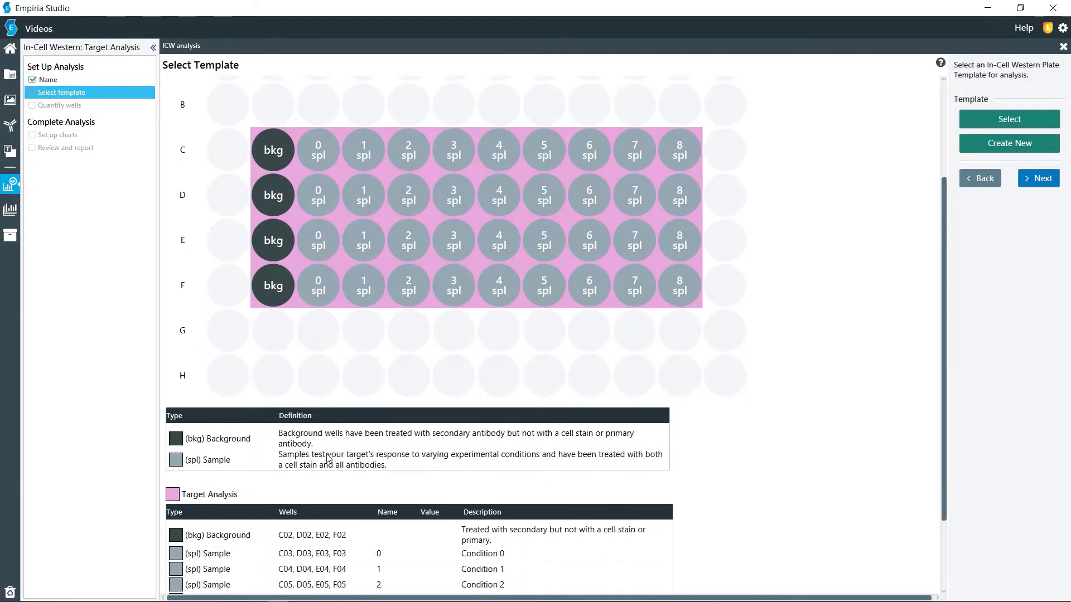
Step: Create a new Target Analysis plate template named "test1" with the 96 Well Plate format
{"action": "left_click", "coordinate": [986, 145]}
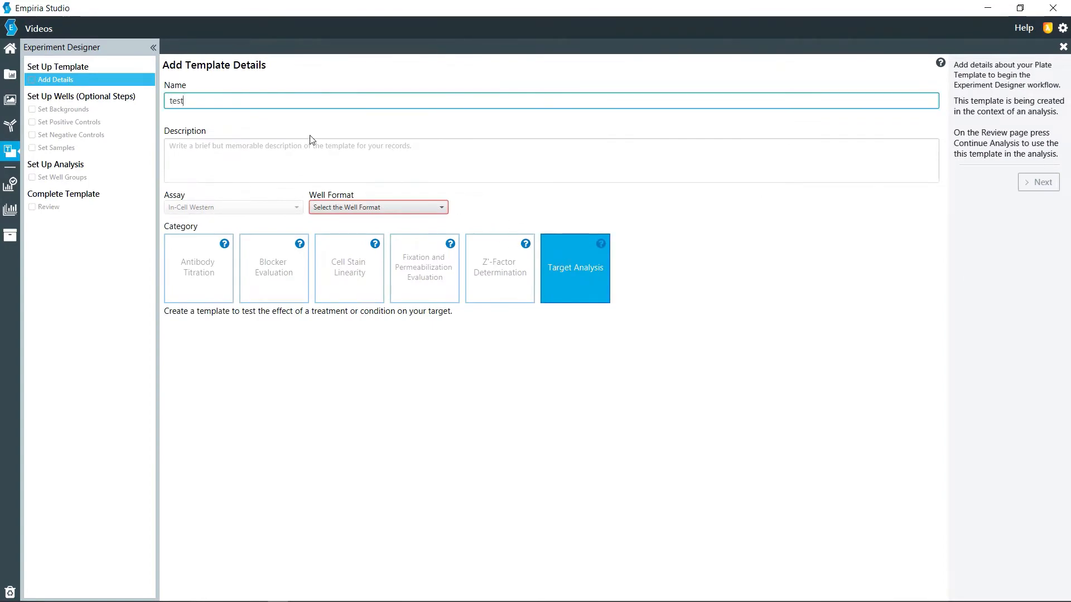
{"action": "key", "text": "BackSpace"}
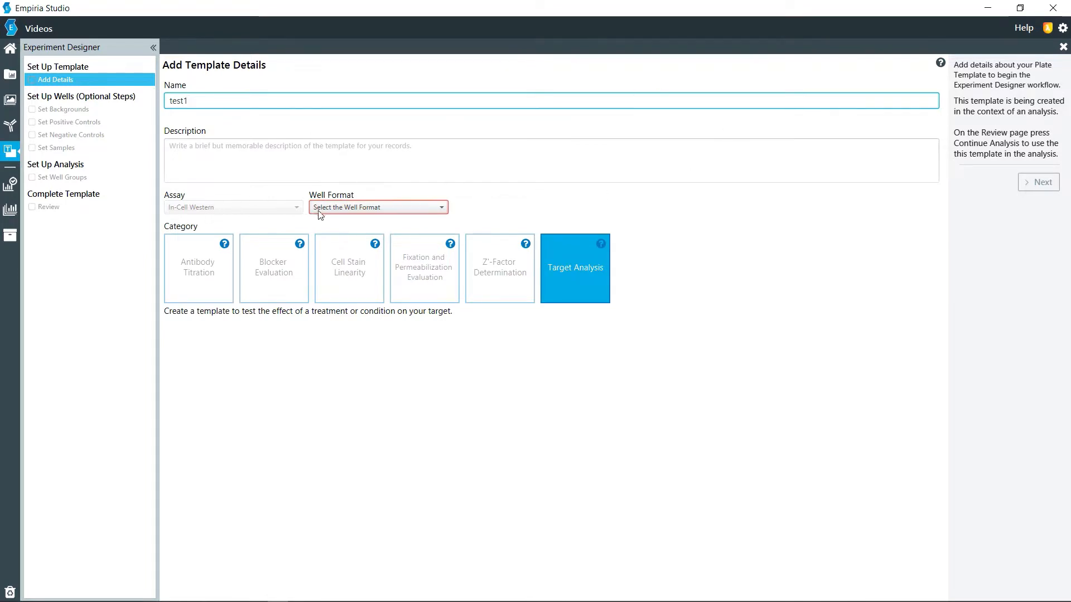
{"action": "left_click", "coordinate": [340, 209]}
{"action": "left_click", "coordinate": [331, 277]}
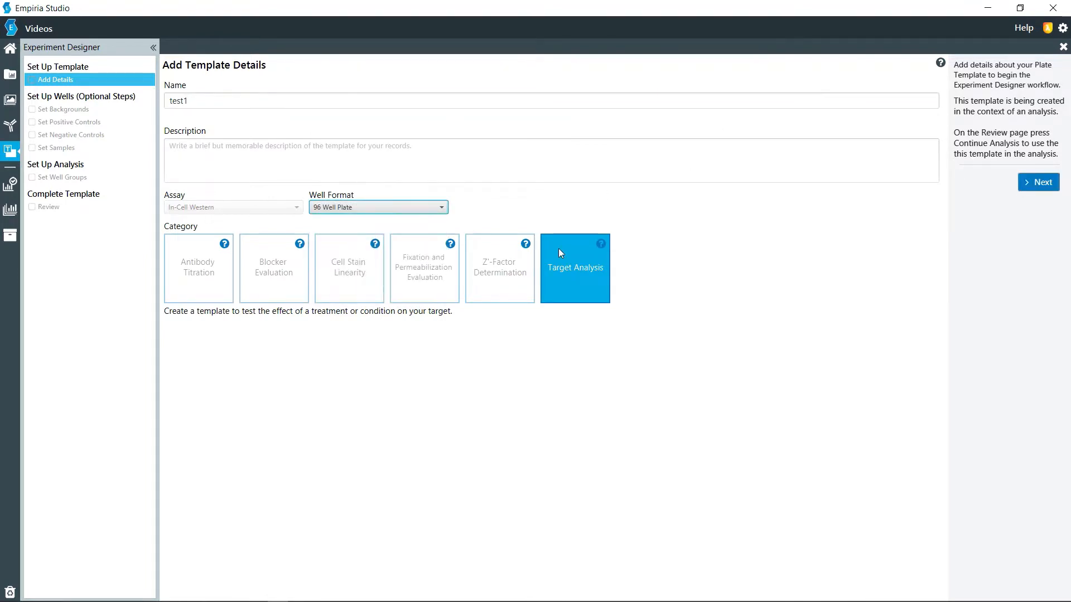
{"action": "left_click", "coordinate": [1029, 184]}
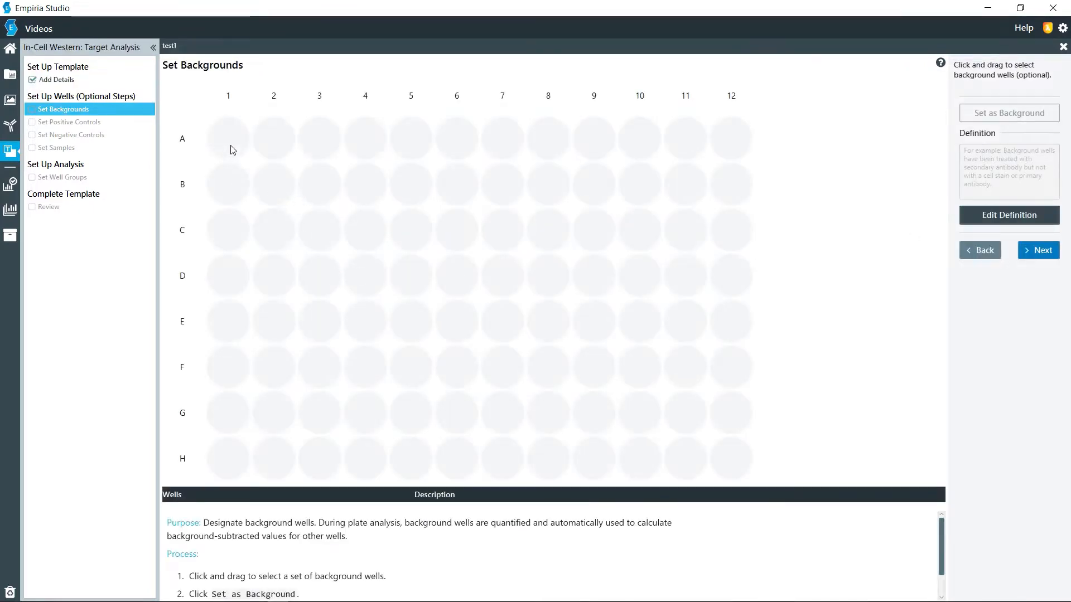
Step: Assign wells A01 to H01 in column 1 as background wells and proceed to the positive controls
{"action": "left_click_drag", "start_coordinate": [230, 149], "coordinate": [227, 457]}
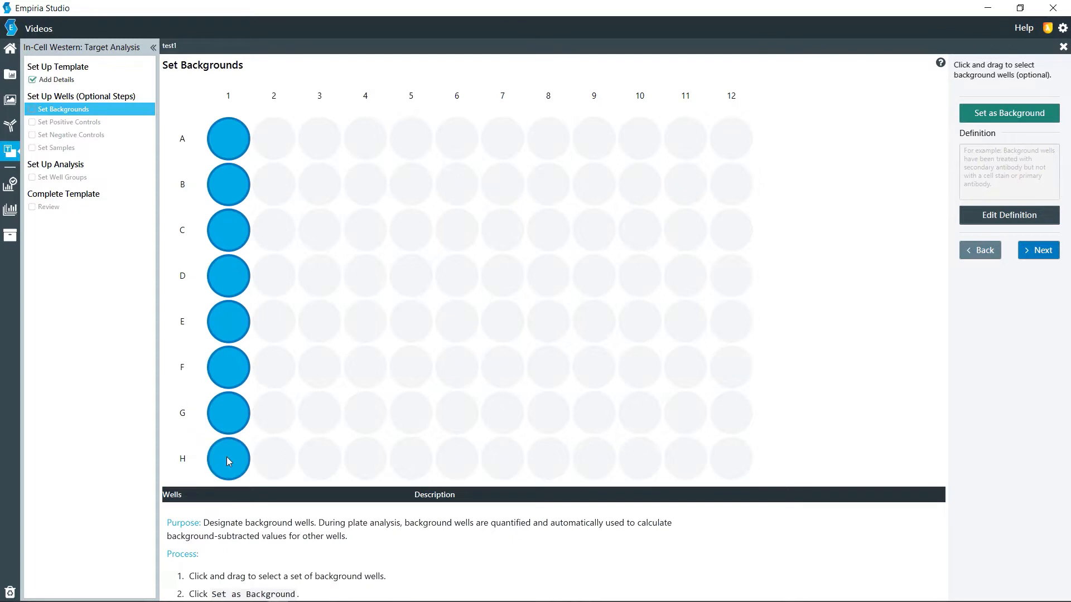
{"action": "left_click", "coordinate": [1040, 251]}
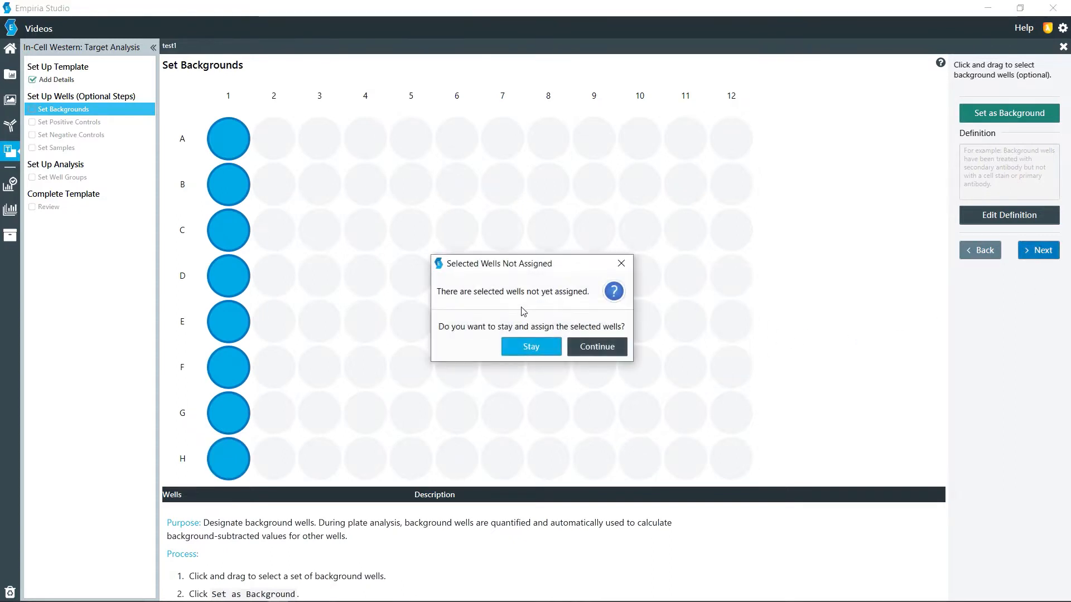
{"action": "left_click", "coordinate": [519, 354]}
{"action": "left_click", "coordinate": [1033, 118]}
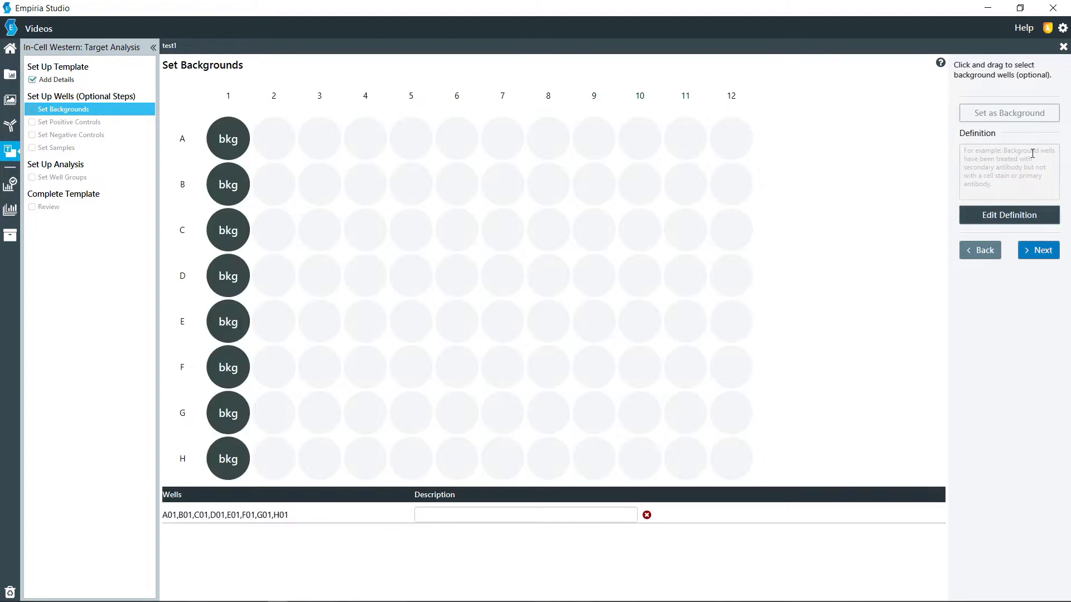
{"action": "left_click", "coordinate": [1037, 251]}
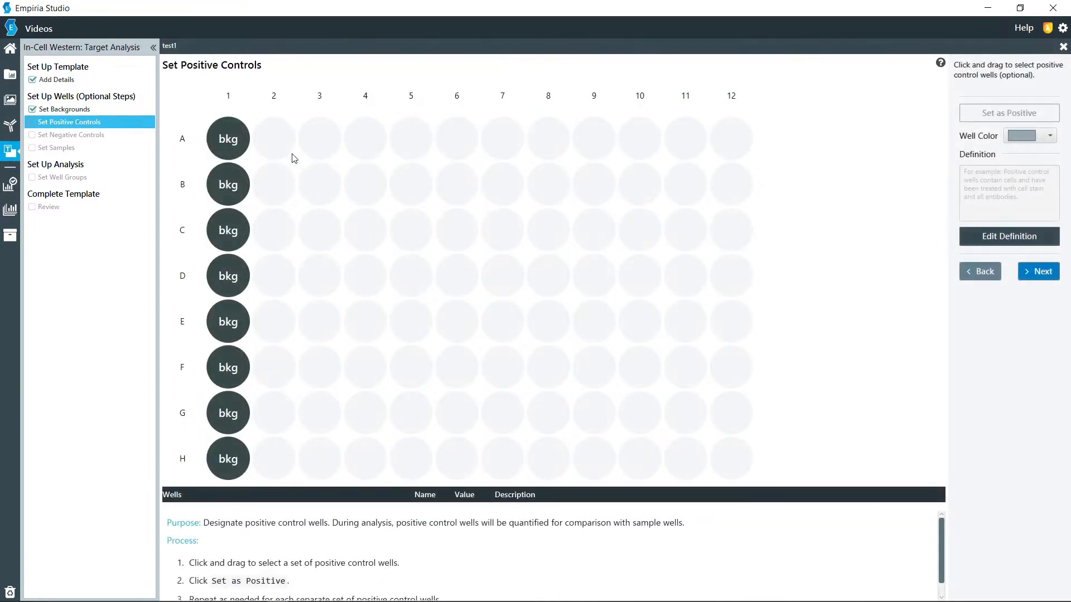
Step: Assign wells A02 to H02 in column 2 as positive controls named "Pos" and proceed to the negative controls
{"action": "left_click_drag", "start_coordinate": [258, 140], "coordinate": [273, 460]}
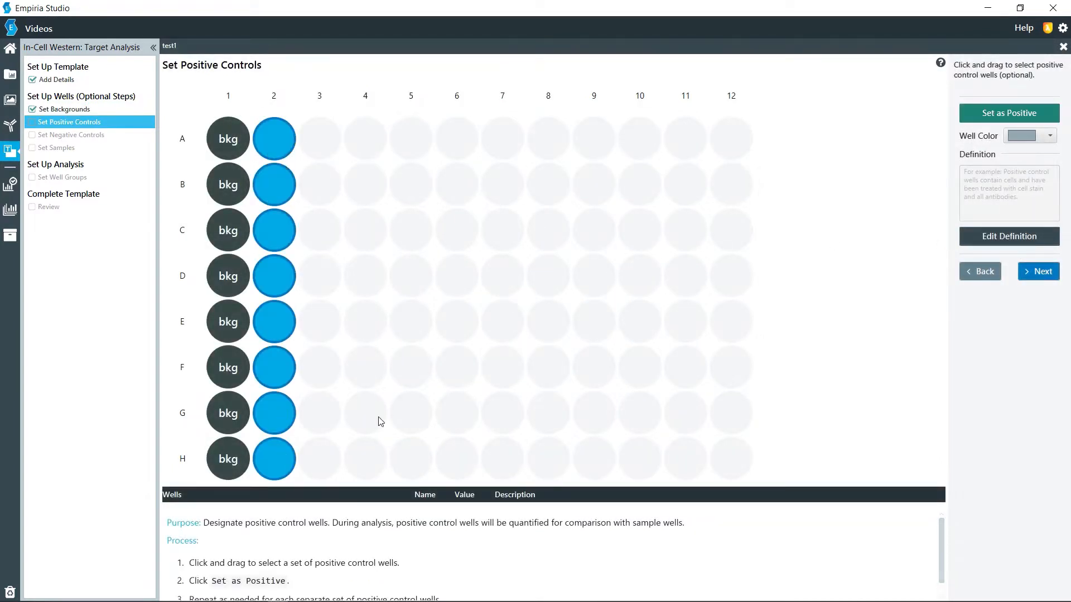
{"action": "left_click", "coordinate": [1010, 113]}
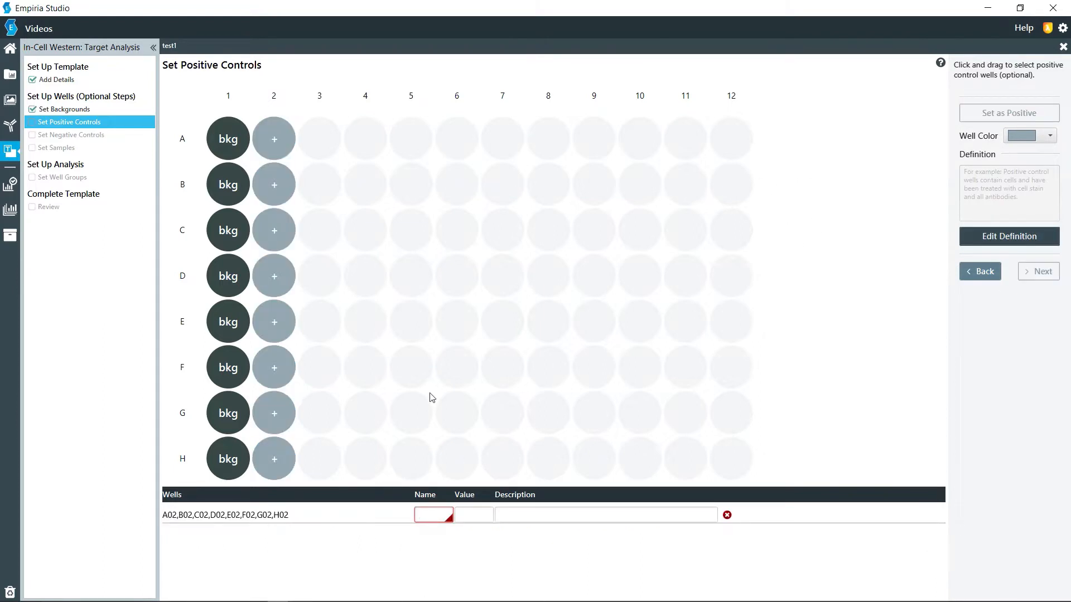
{"action": "type", "text": "Pos"}
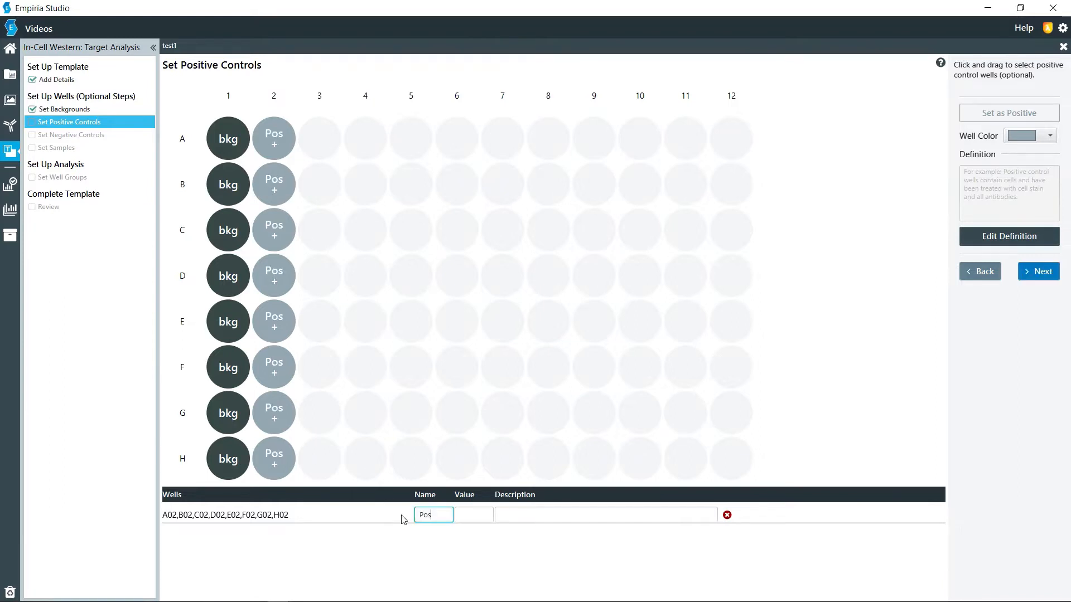
{"action": "key", "text": "Tab"}
{"action": "left_click", "coordinate": [1039, 272]}
Step: Assign wells A12 to H12 in column 12 as negative controls named "Neg" and proceed to the samples
{"action": "left_click_drag", "start_coordinate": [735, 148], "coordinate": [735, 449]}
{"action": "left_click", "coordinate": [977, 121]}
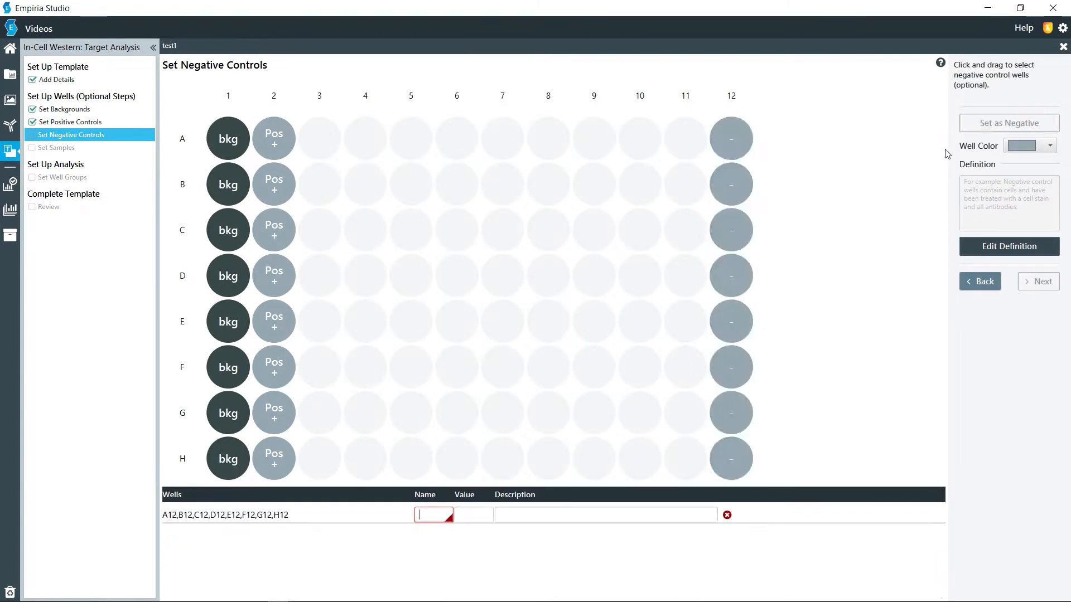
{"action": "type", "text": "Neg"}
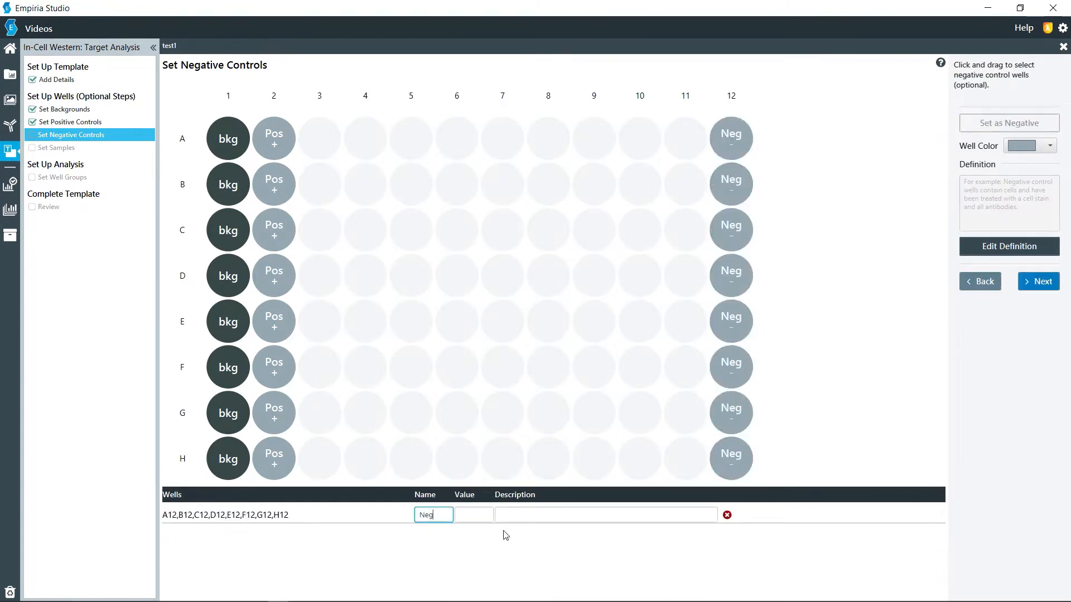
{"action": "key", "text": "Tab"}
{"action": "left_click", "coordinate": [1039, 281]}
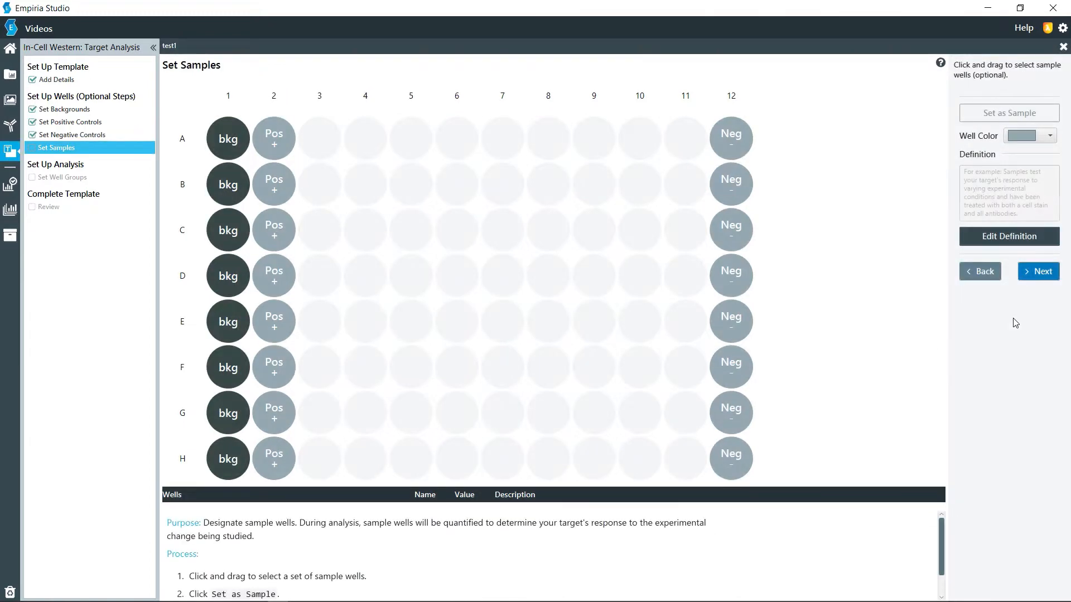
Step: Assign wells A03 to H03 in column 3 as samples named "0" and proceed to the well groups
{"action": "left_click_drag", "start_coordinate": [330, 146], "coordinate": [318, 463]}
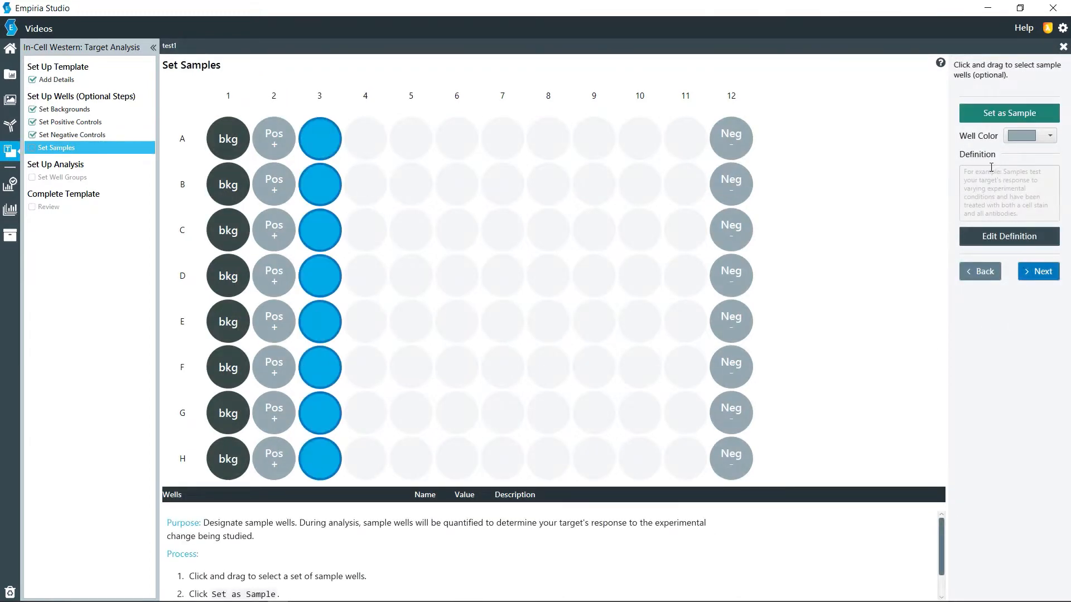
{"action": "left_click", "coordinate": [1014, 114]}
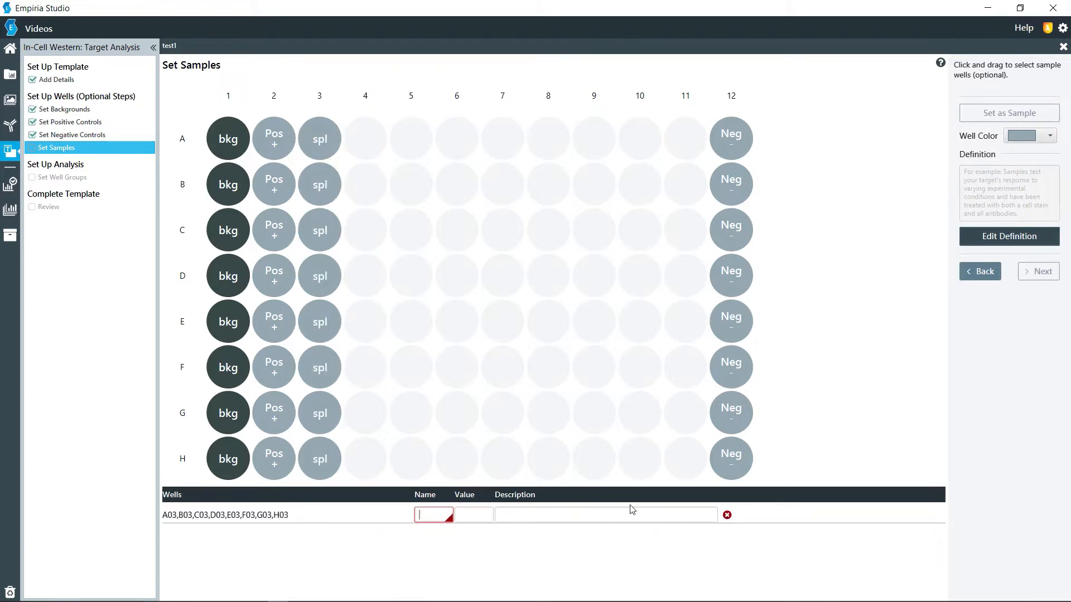
{"action": "type", "text": "0"}
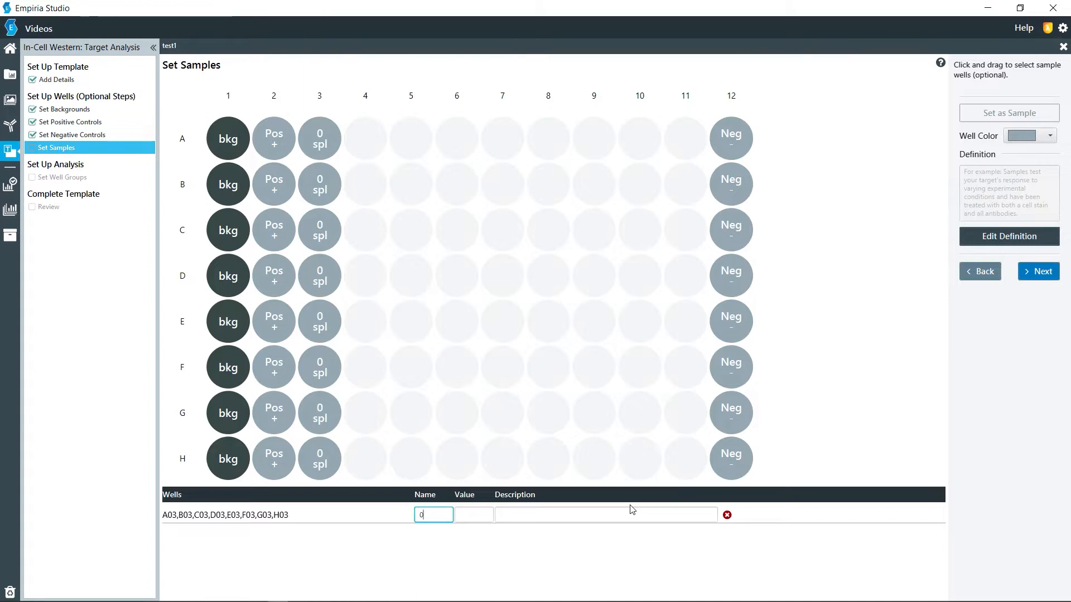
{"action": "left_click", "coordinate": [1041, 271]}
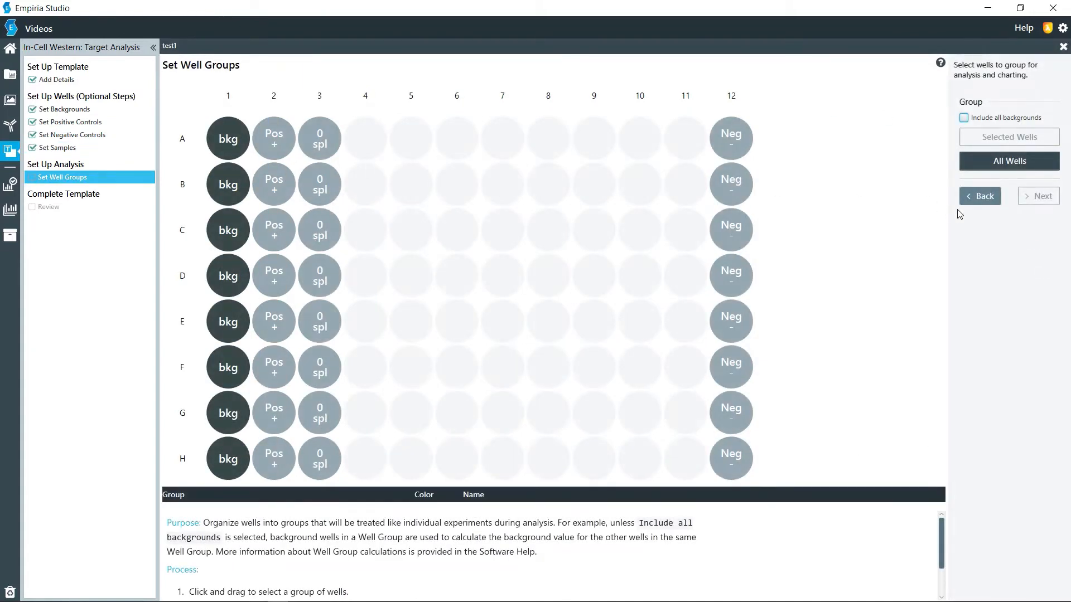
Step: Return to the sample setup and assign wells A04 to H04 in column 4 as samples named "1", staying on the page
{"action": "left_click", "coordinate": [978, 197]}
{"action": "left_click_drag", "start_coordinate": [363, 139], "coordinate": [366, 458]}
{"action": "left_click", "coordinate": [1001, 114]}
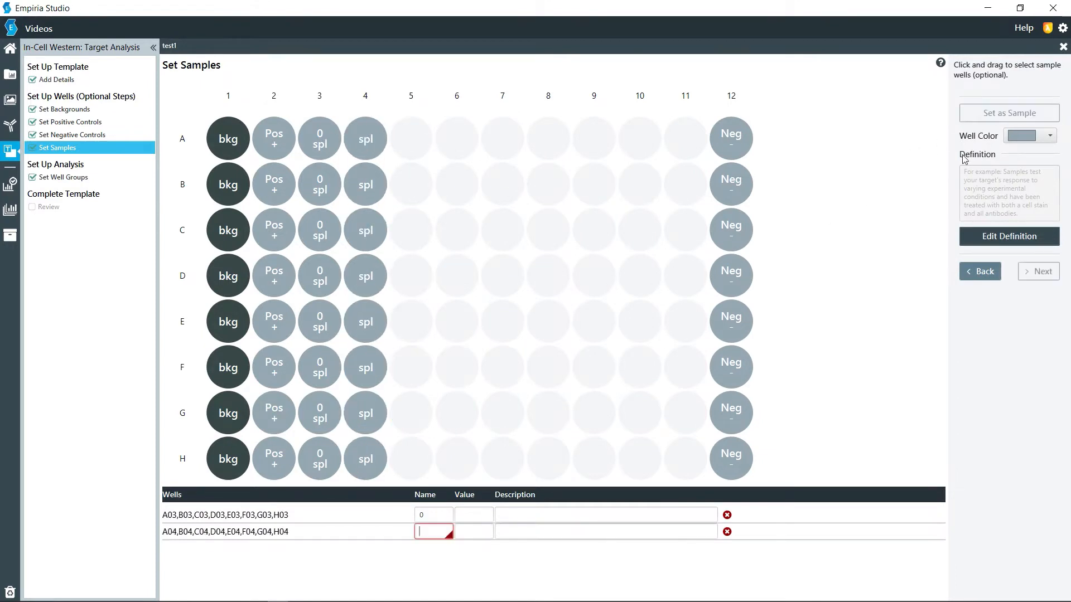
{"action": "type", "text": "1"}
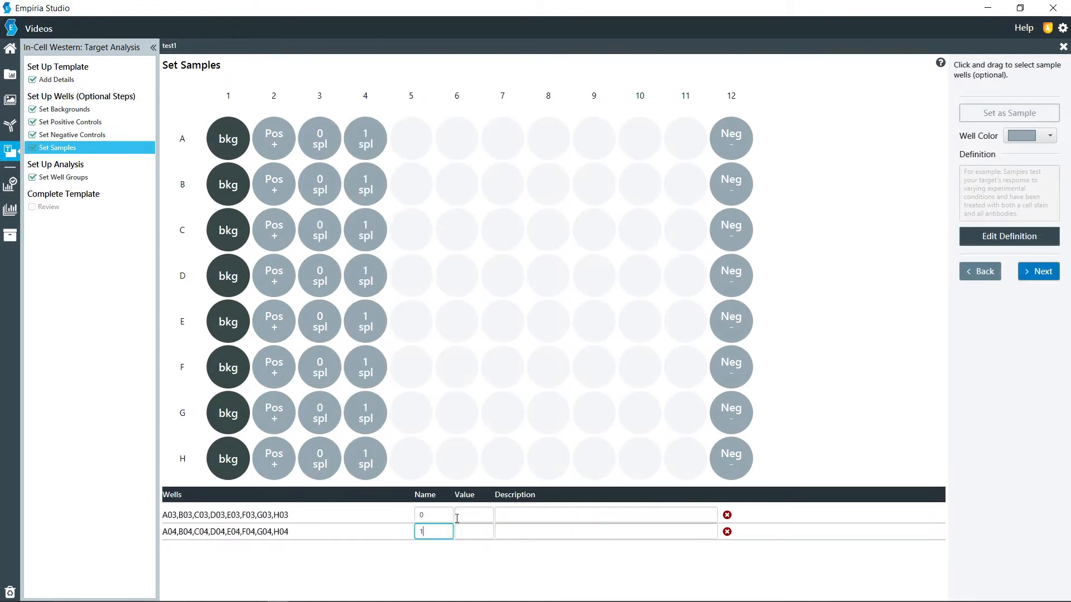
{"action": "left_click", "coordinate": [1040, 272]}
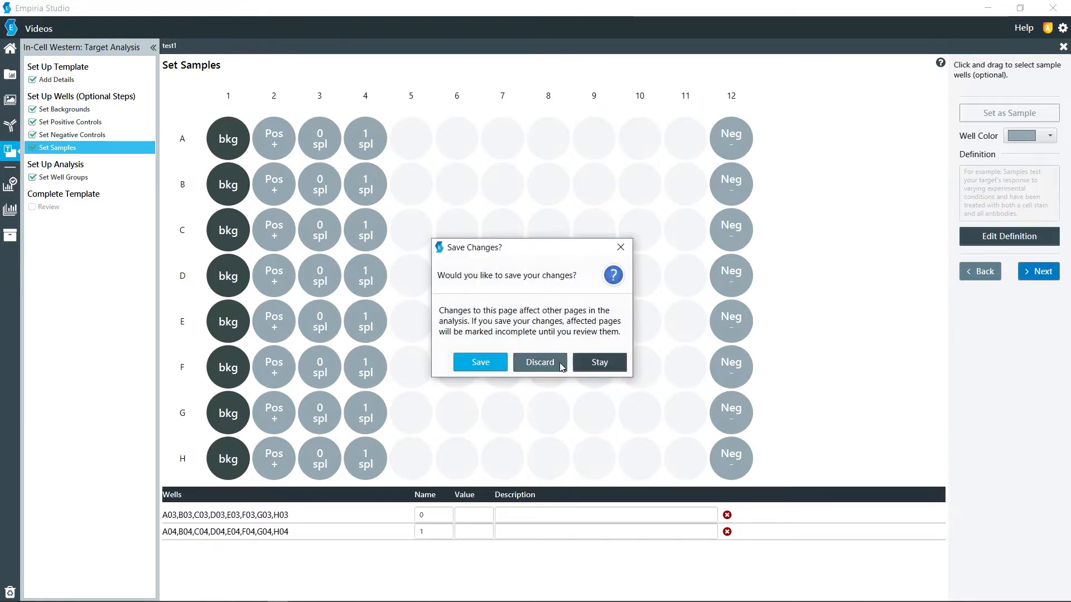
{"action": "left_click", "coordinate": [607, 363]}
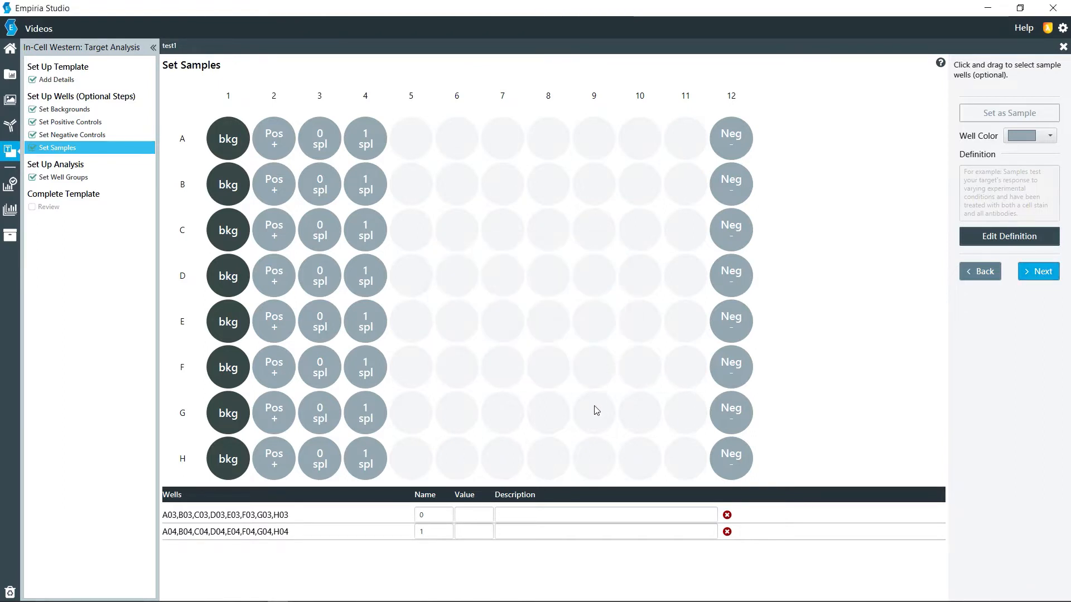
Step: Assign wells A05 to H05 in column 5 as samples named "2"
{"action": "left_click_drag", "start_coordinate": [421, 148], "coordinate": [408, 456]}
{"action": "left_click", "coordinate": [1002, 114]}
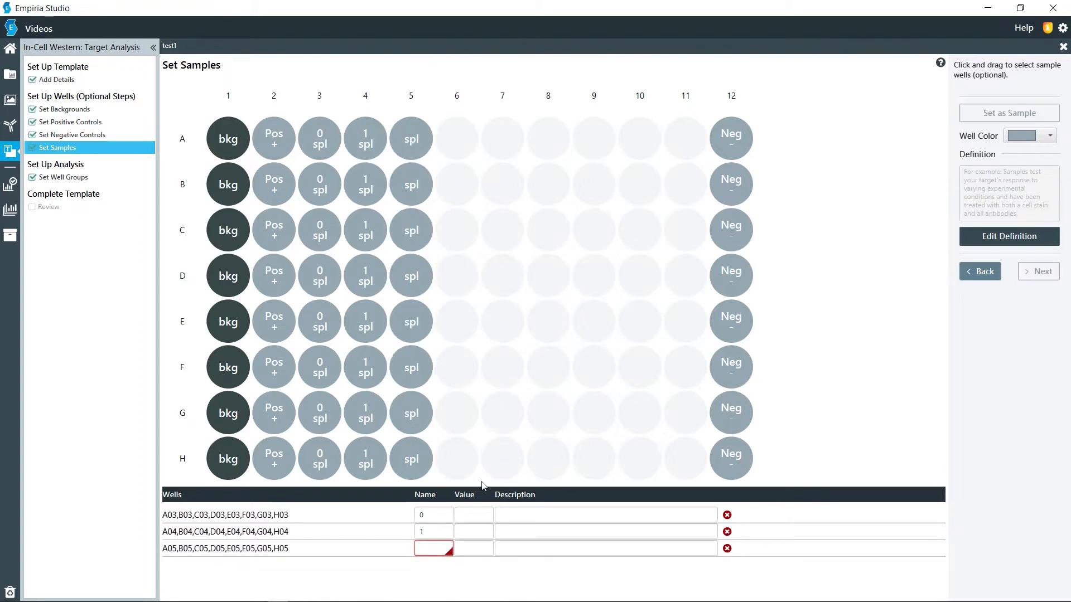
{"action": "type", "text": "2"}
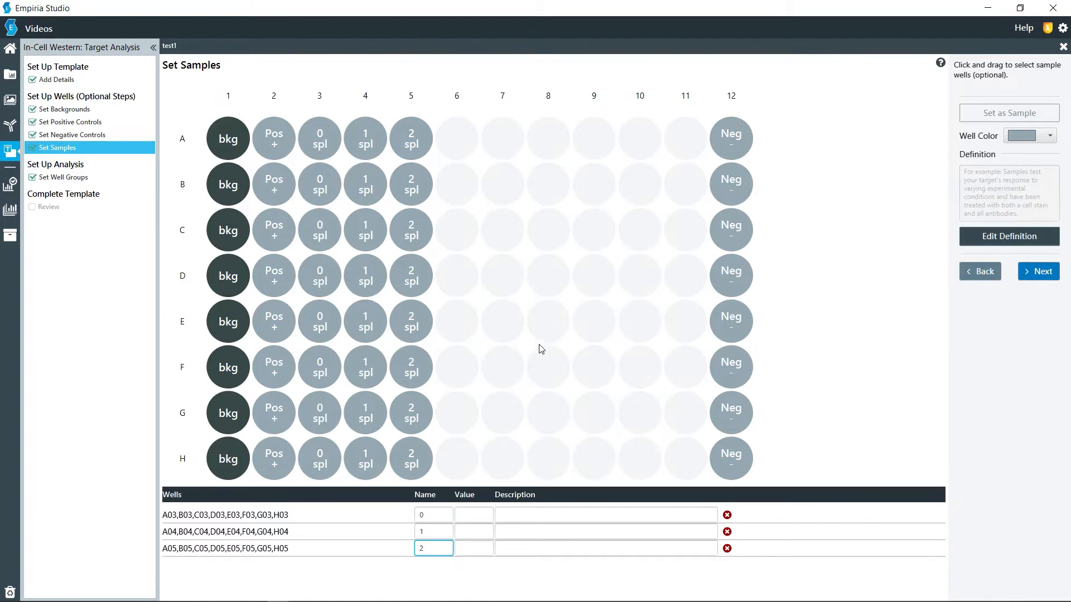
Step: Discard the unsaved sample changes and go back through the control and background pages to the template details
{"action": "left_click", "coordinate": [980, 272]}
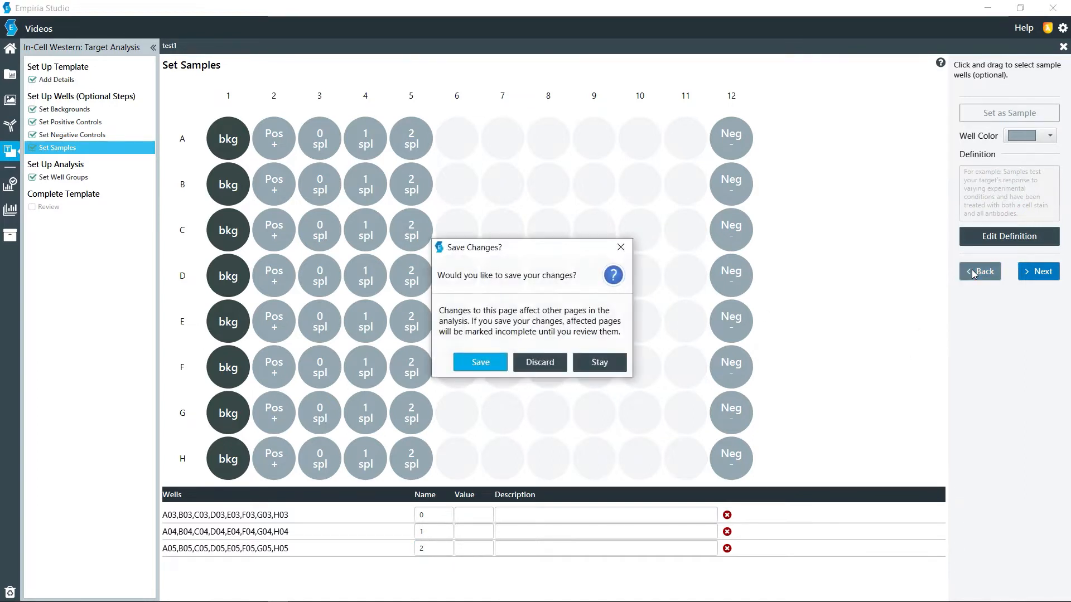
{"action": "left_click", "coordinate": [540, 363]}
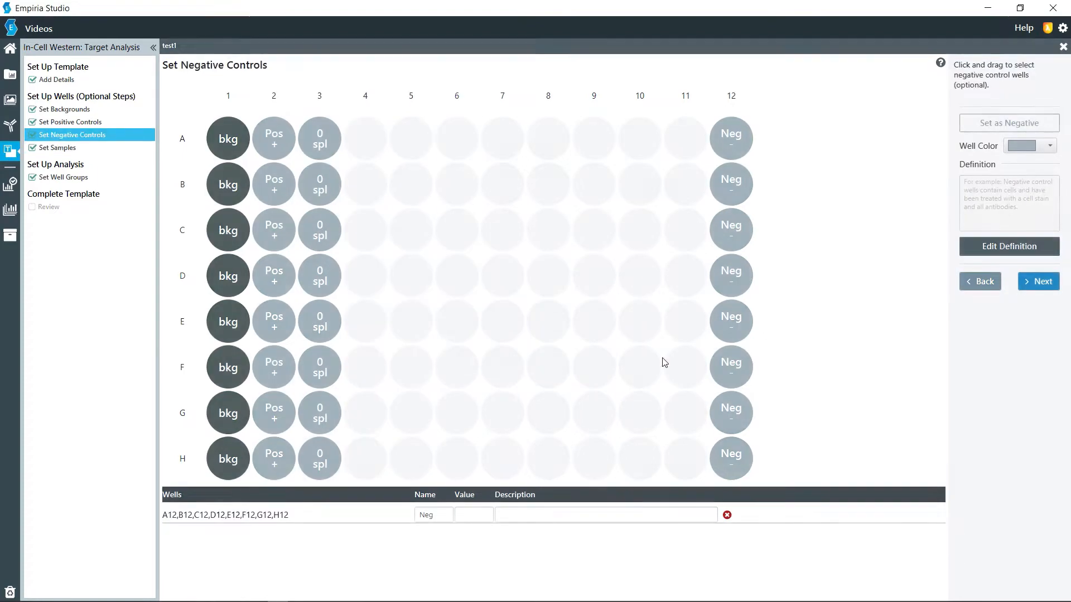
{"action": "left_click", "coordinate": [982, 273]}
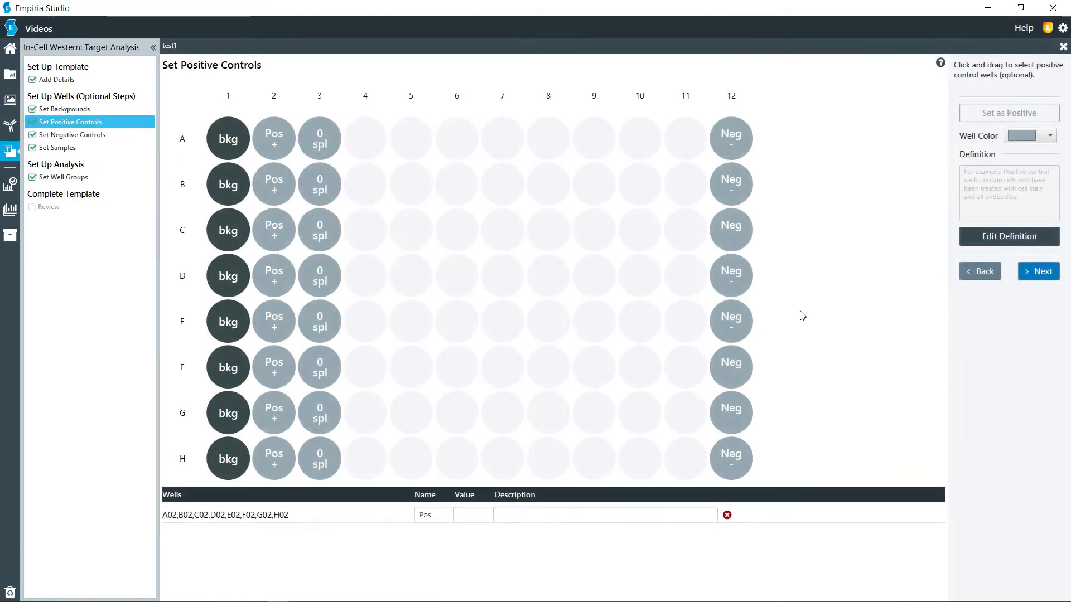
{"action": "left_click", "coordinate": [980, 273]}
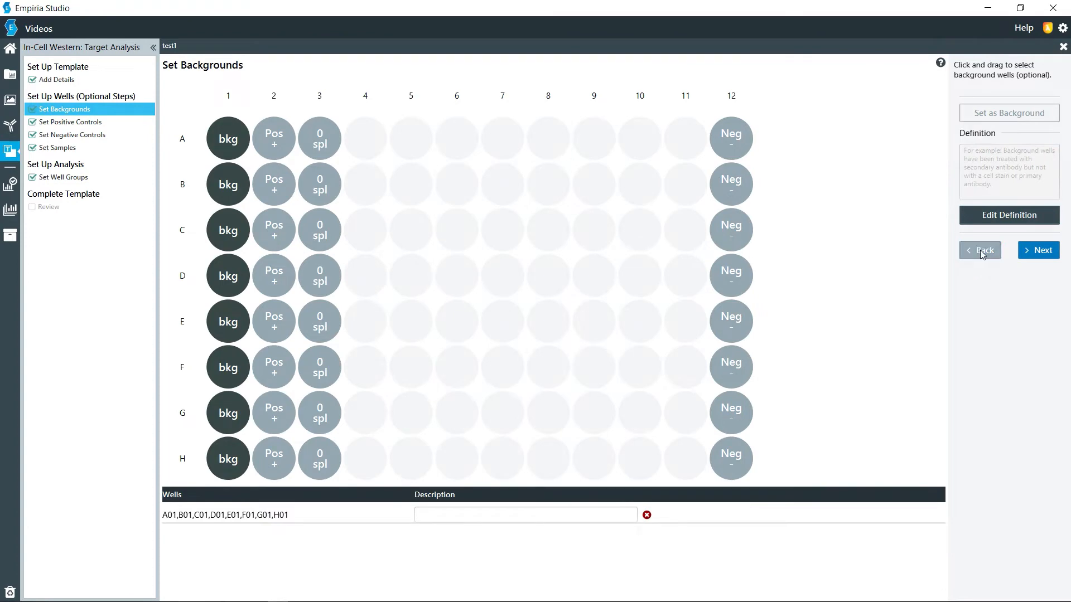
{"action": "left_click", "coordinate": [982, 251]}
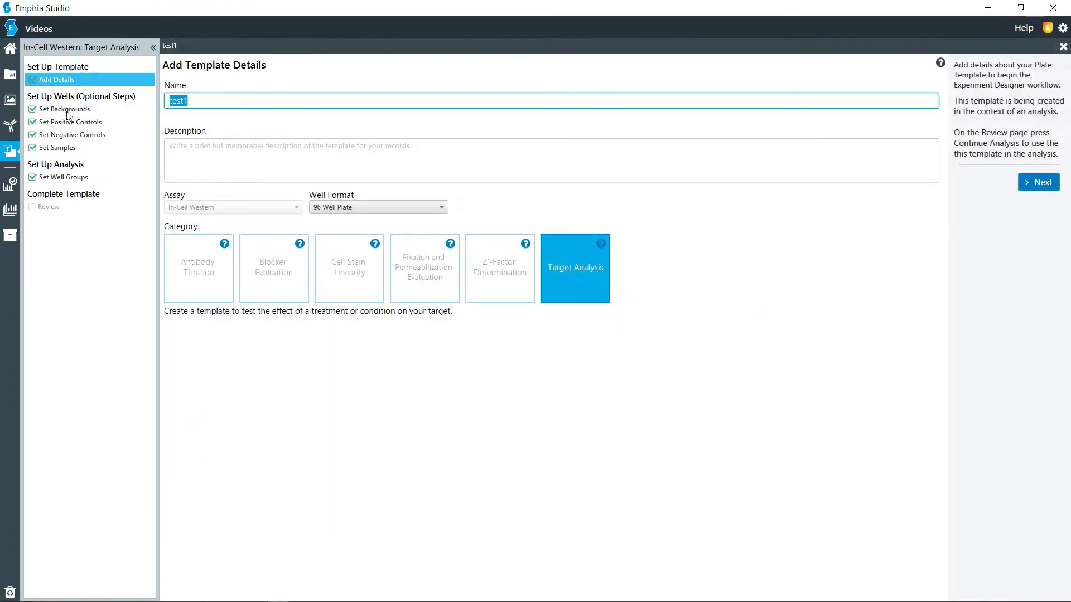
{"action": "left_click", "coordinate": [56, 83]}
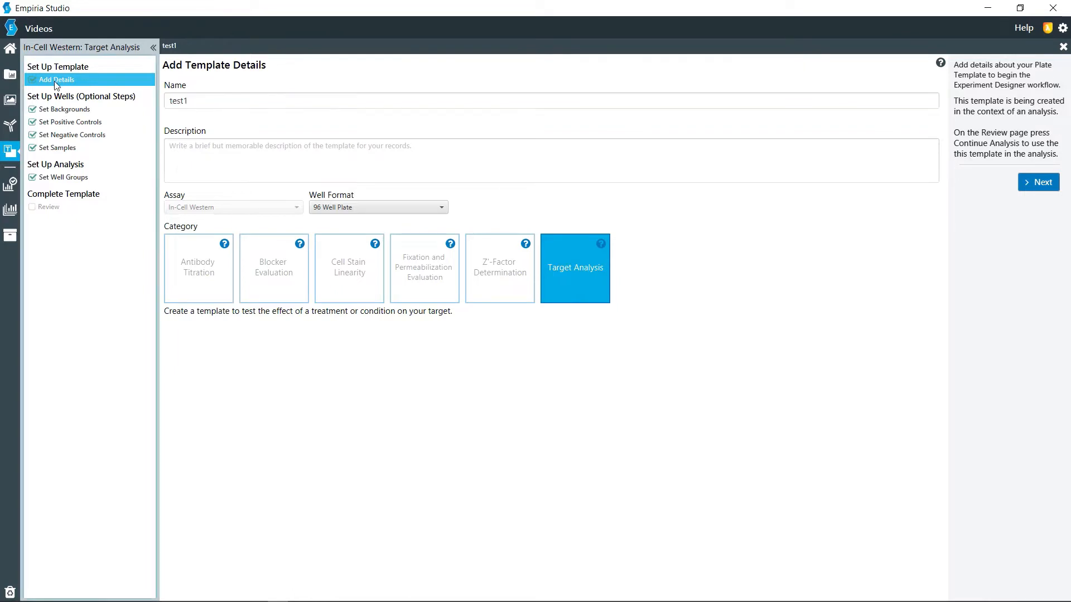
Step: Leave the template setup and open the "ICW analysis" experiment from the experiment list
{"action": "left_click", "coordinate": [11, 76]}
{"action": "left_click", "coordinate": [514, 309]}
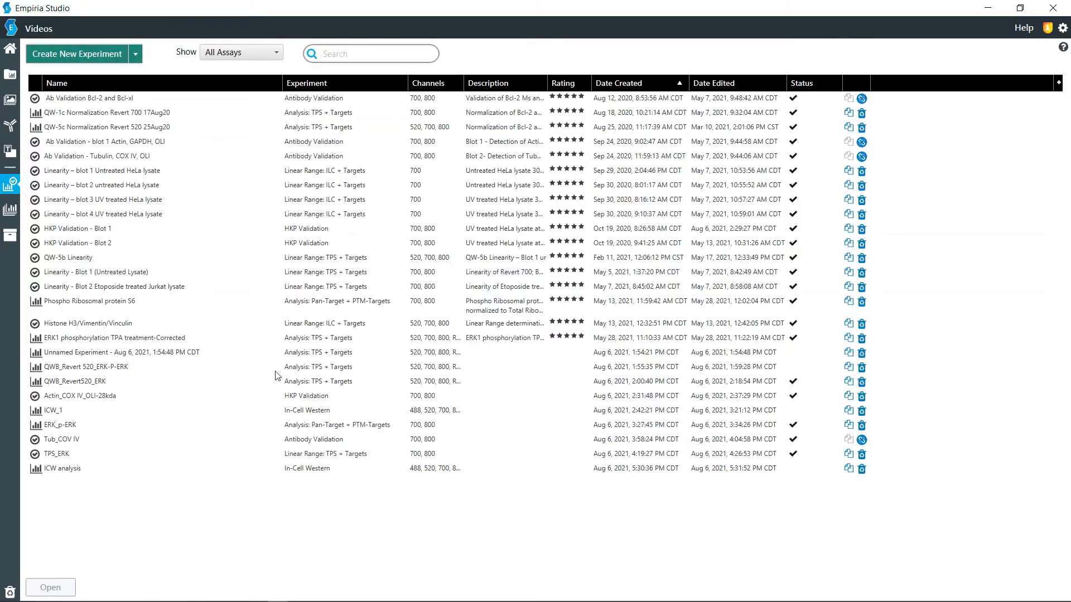
{"action": "left_click", "coordinate": [97, 473]}
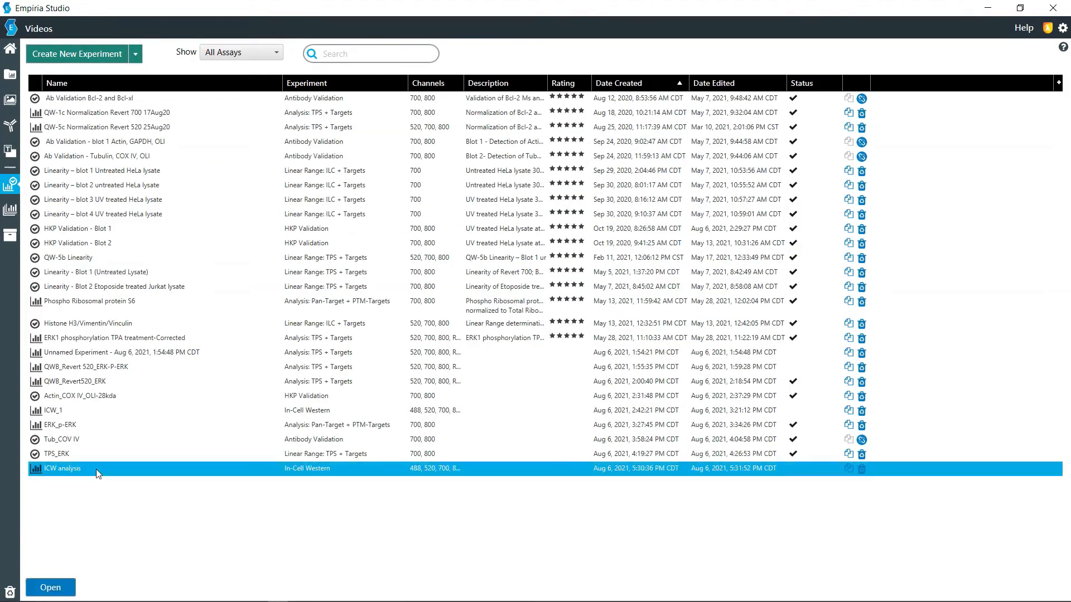
{"action": "double_click", "coordinate": [97, 473]}
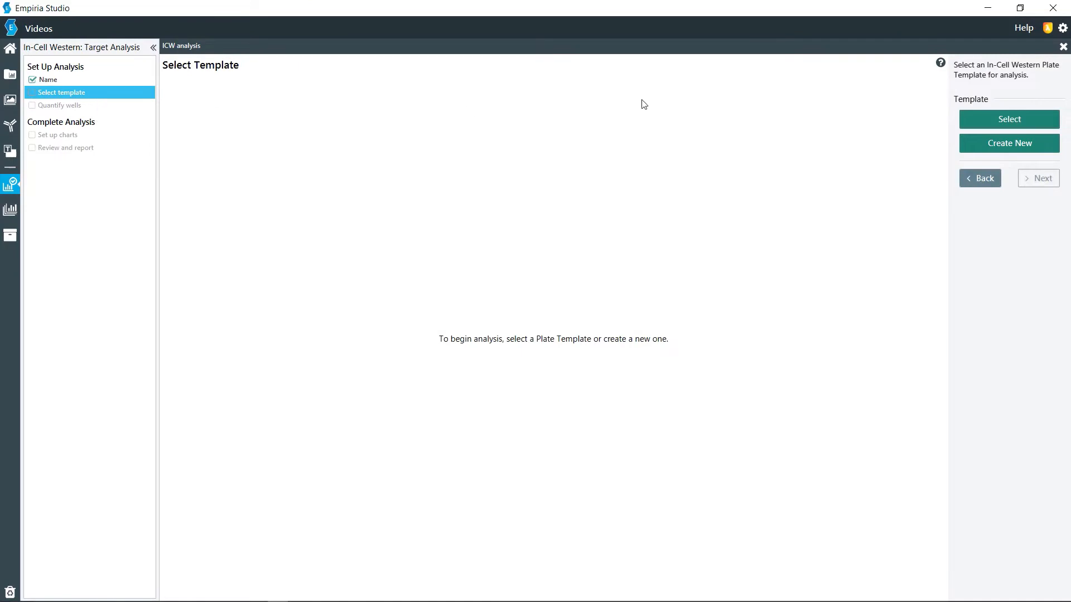
Step: Apply the first preset Target Analysis 96-well template to the analysis, review its well layout and proceed to well quantification
{"action": "left_click", "coordinate": [1027, 119]}
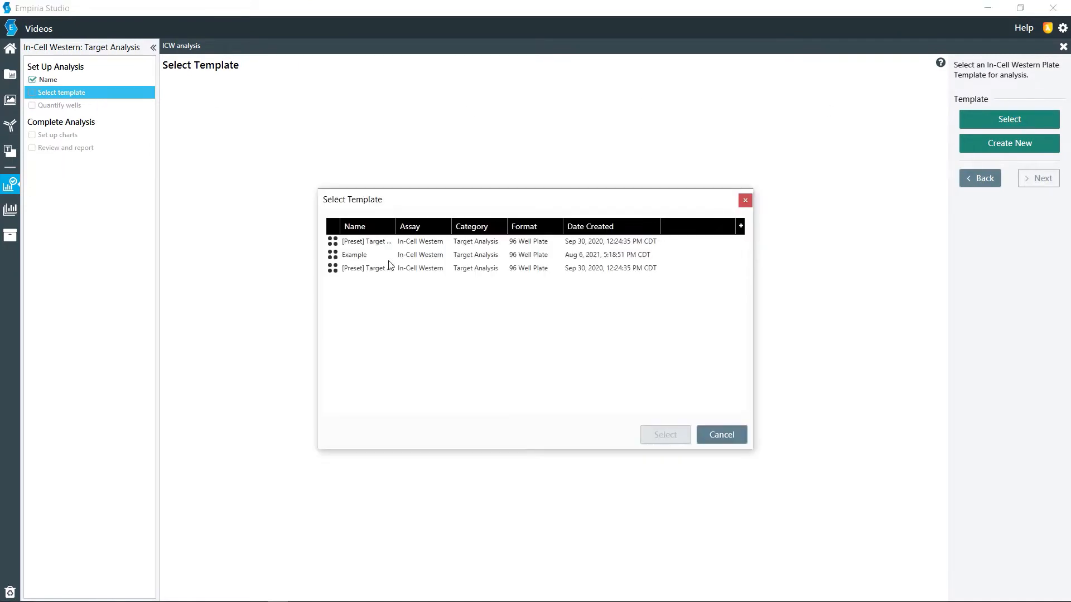
{"action": "left_click", "coordinate": [408, 246]}
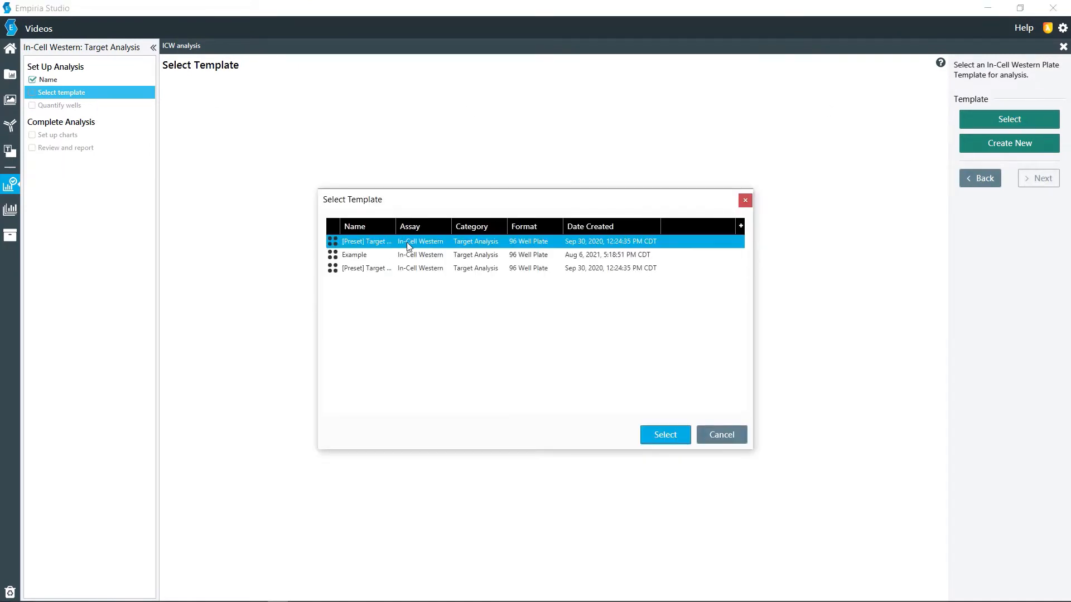
{"action": "left_click", "coordinate": [665, 435]}
{"action": "scroll", "coordinate": [668, 325], "scroll_direction": "down", "scroll_amount": 3}
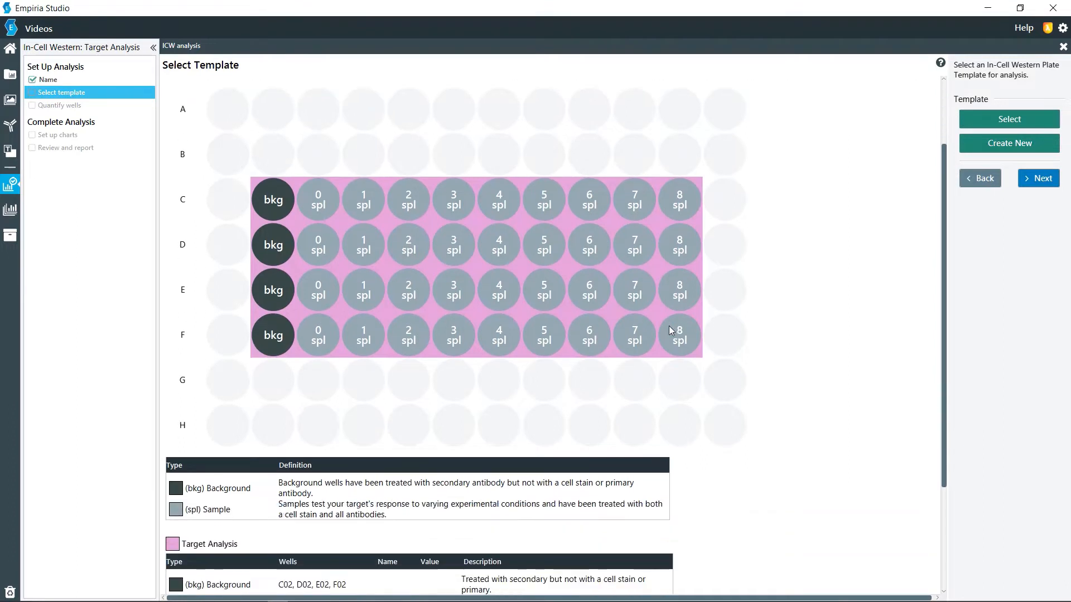
{"action": "scroll", "coordinate": [668, 325], "scroll_direction": "down", "scroll_amount": 3}
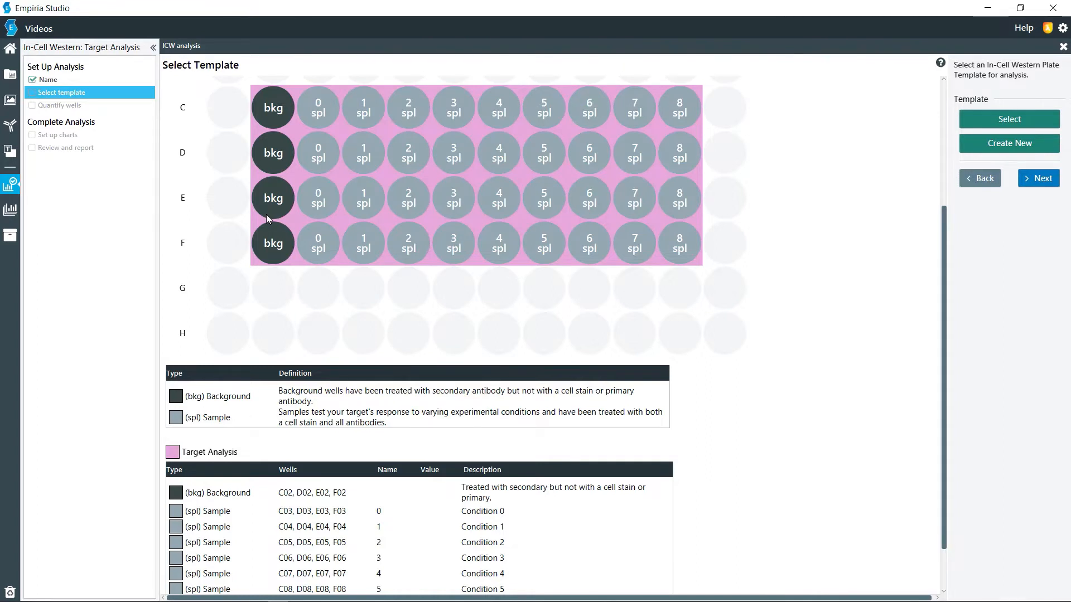
{"action": "scroll", "coordinate": [267, 218], "scroll_direction": "down", "scroll_amount": 2}
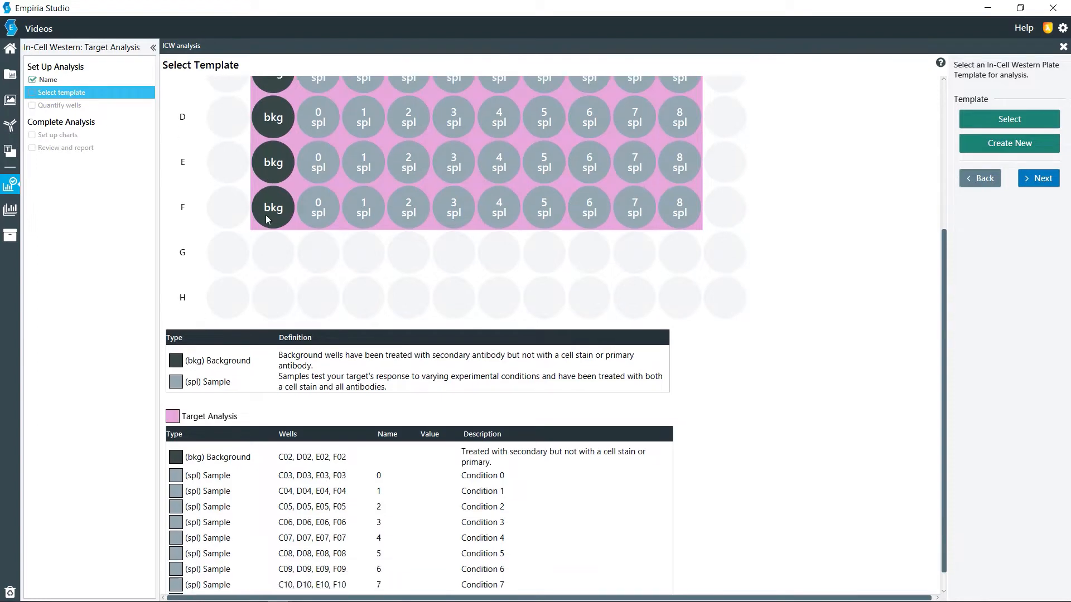
{"action": "left_click", "coordinate": [1040, 178]}
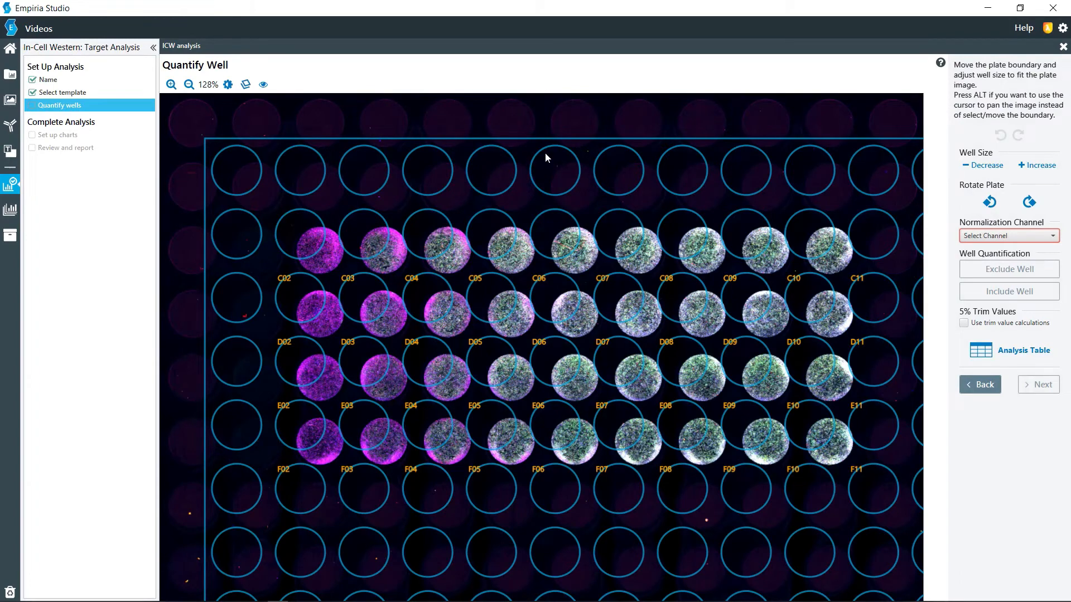
Step: Lower the 520 channel's display maximum to about 1.04 and apply the display adjustment to the plate image
{"action": "left_click", "coordinate": [227, 85]}
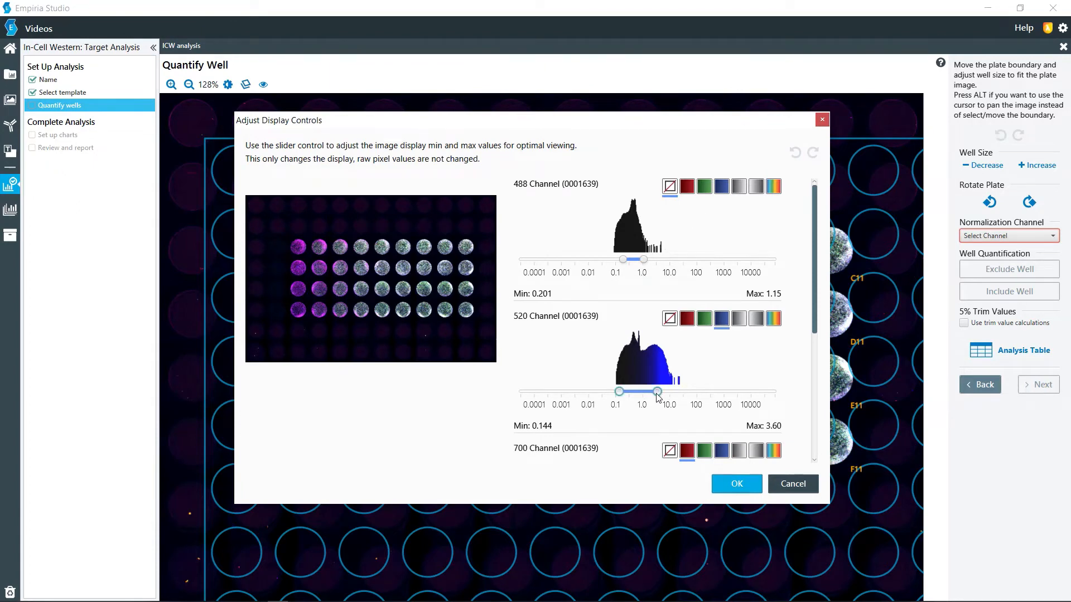
{"action": "left_click_drag", "start_coordinate": [657, 392], "coordinate": [643, 396]}
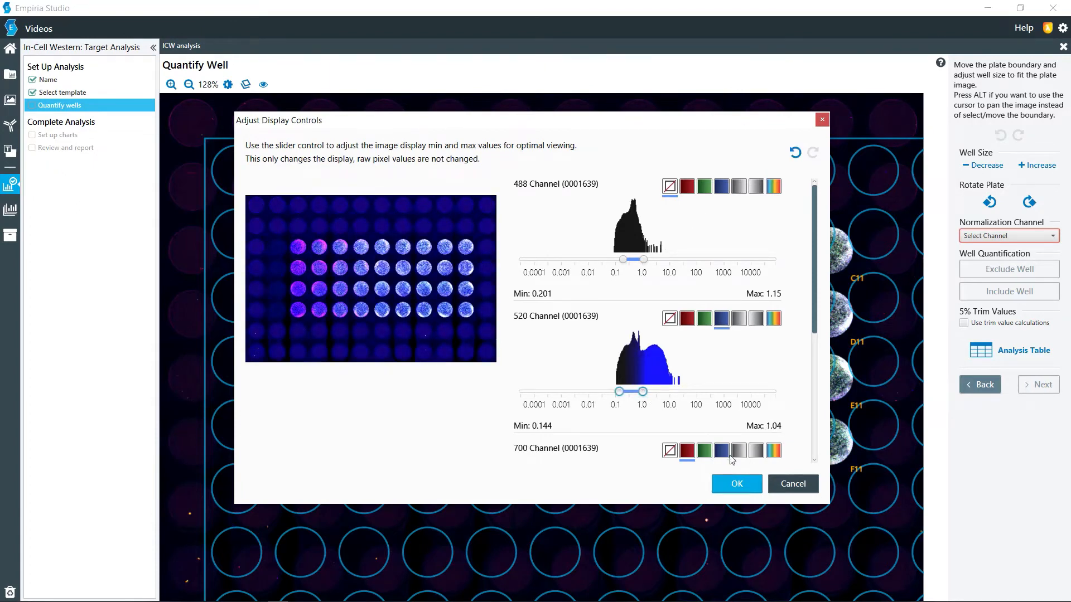
{"action": "left_click", "coordinate": [747, 485]}
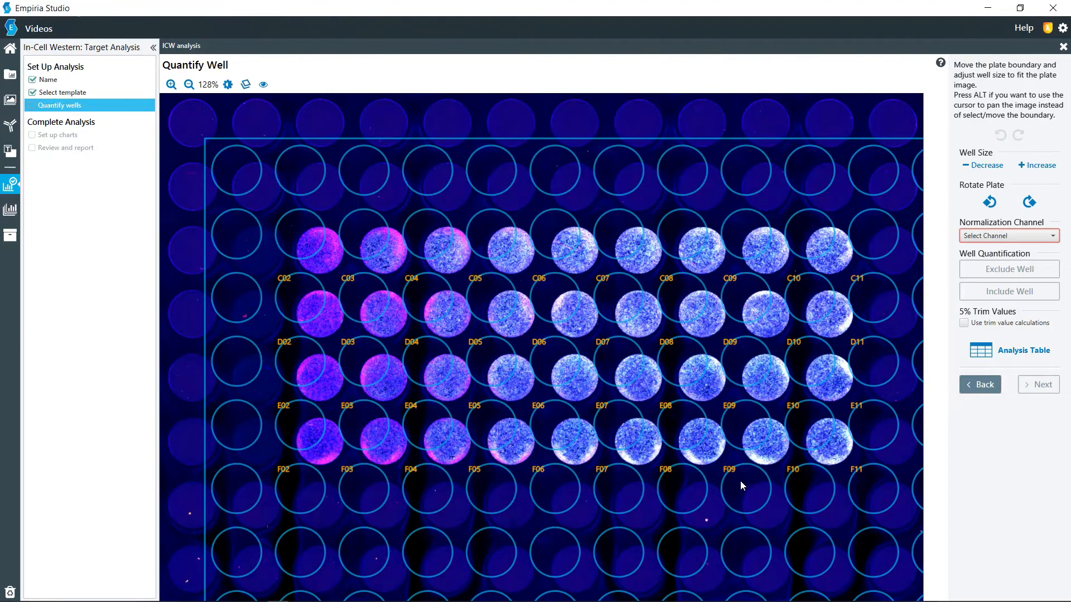
Step: Move the plate boundary so that its well circles line up with the wells in the plate image
{"action": "left_click", "coordinate": [457, 148]}
{"action": "left_click_drag", "start_coordinate": [464, 195], "coordinate": [419, 150]}
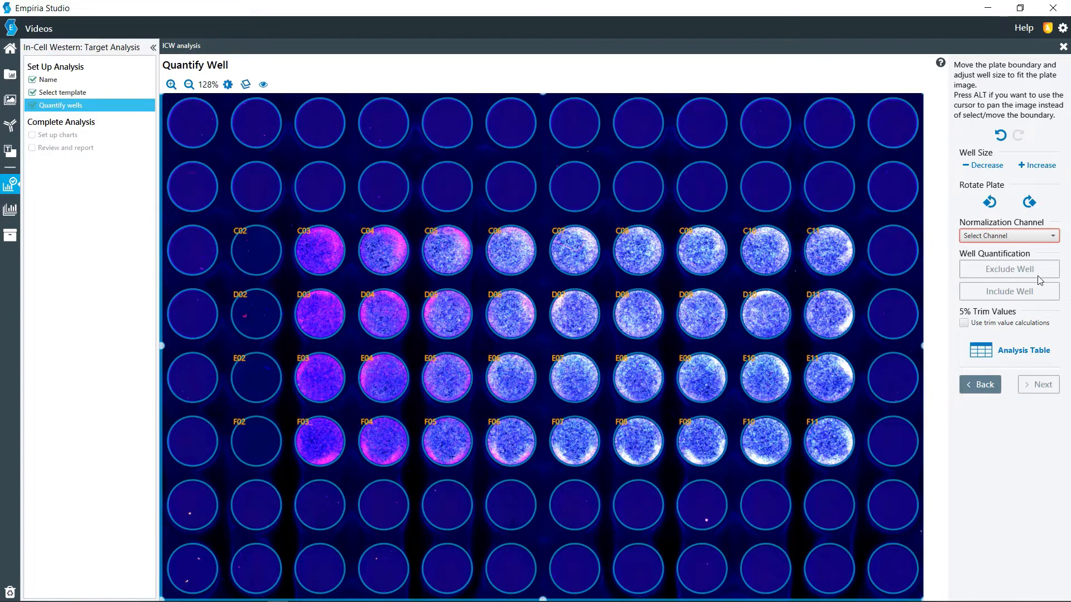
Step: Set the normalization channel to 520 and proceed to the chart setup
{"action": "left_click", "coordinate": [1008, 238]}
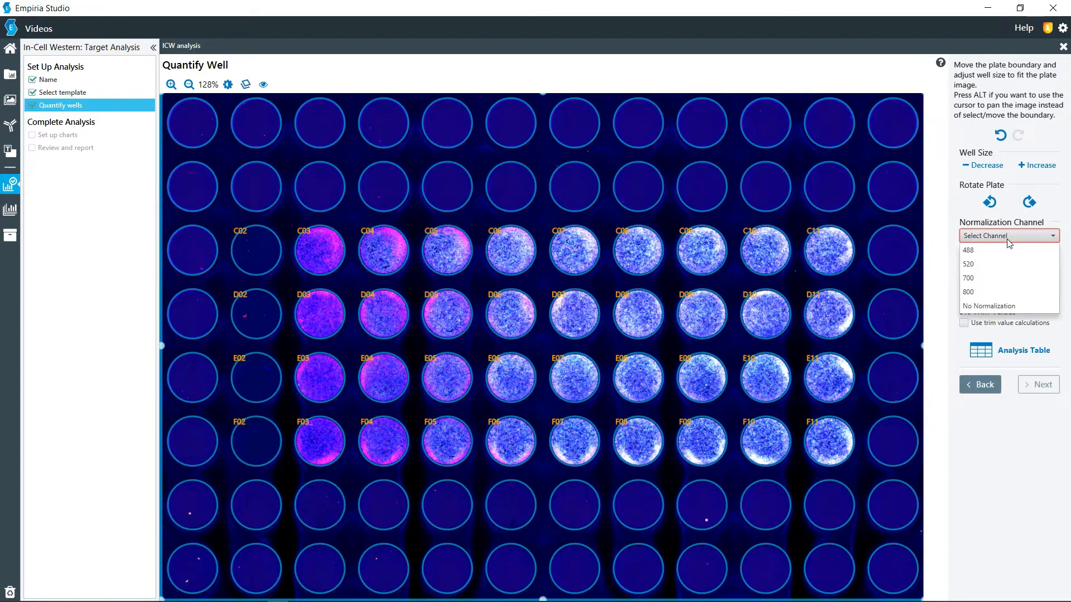
{"action": "left_click", "coordinate": [979, 269]}
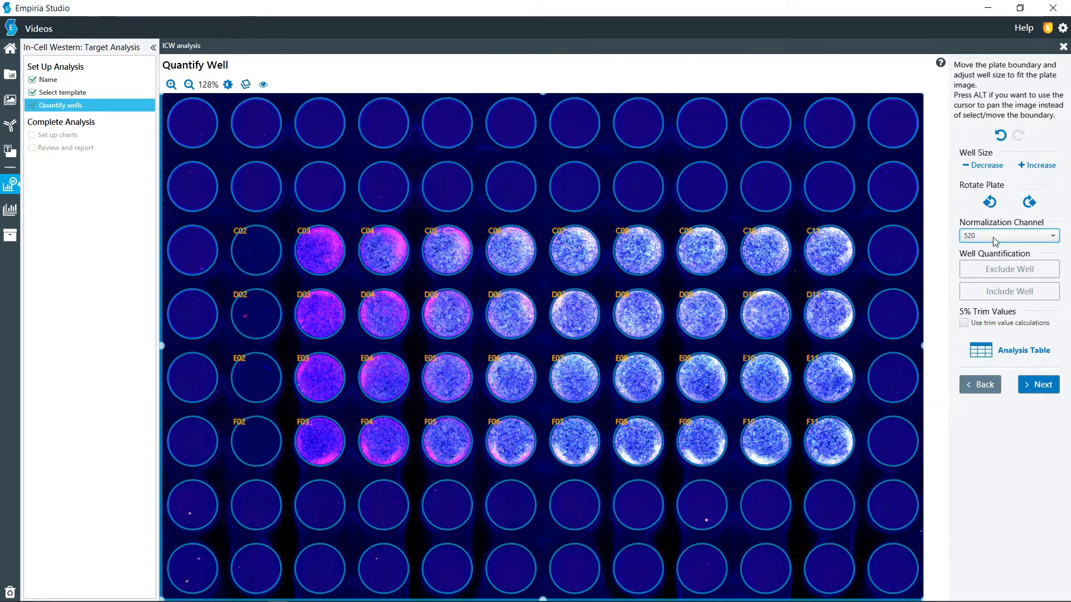
{"action": "left_click", "coordinate": [996, 167]}
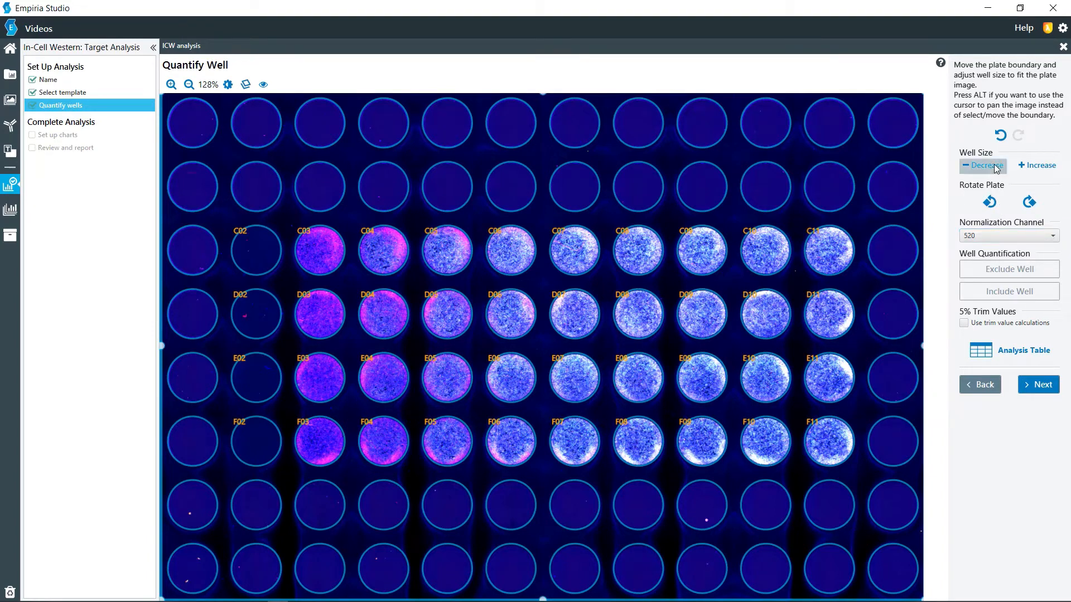
{"action": "left_click", "coordinate": [1030, 168]}
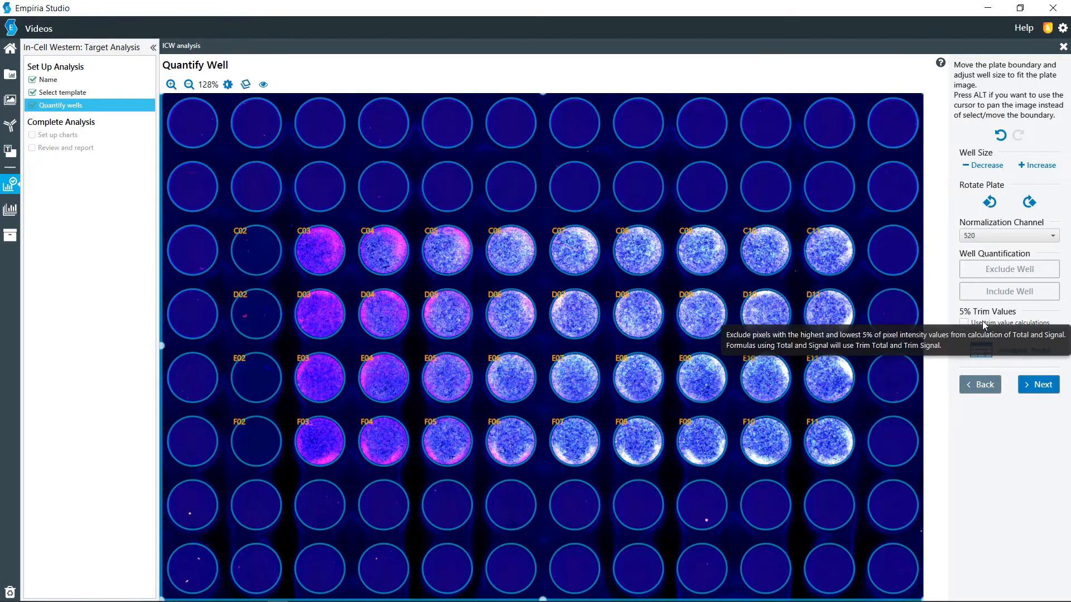
{"action": "left_click", "coordinate": [1028, 392]}
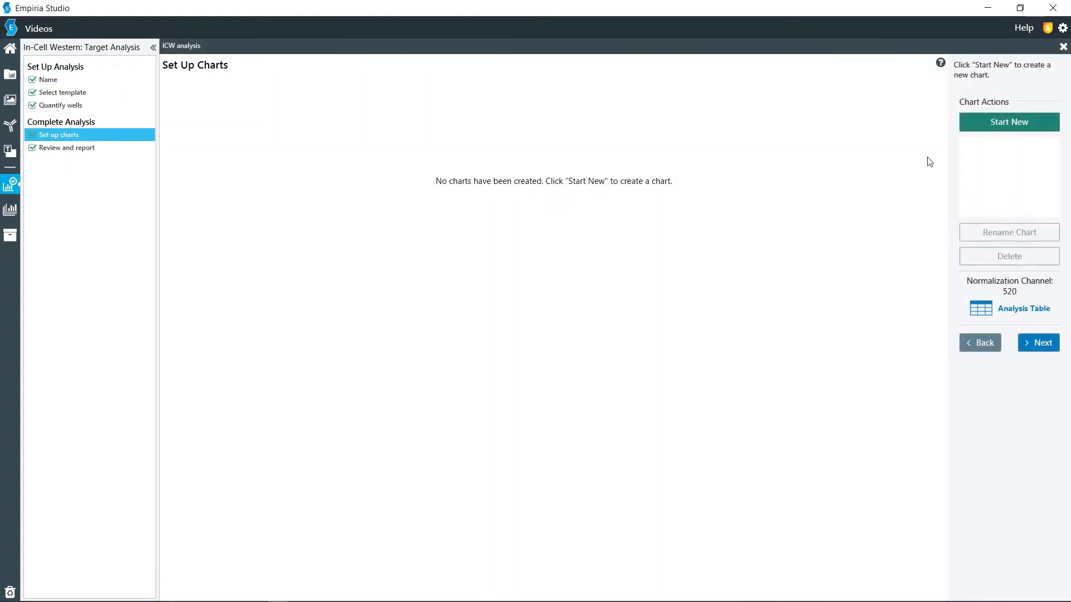
Step: Create a new Fold Change chart named "p-erk" for channel 800
{"action": "left_click", "coordinate": [971, 126]}
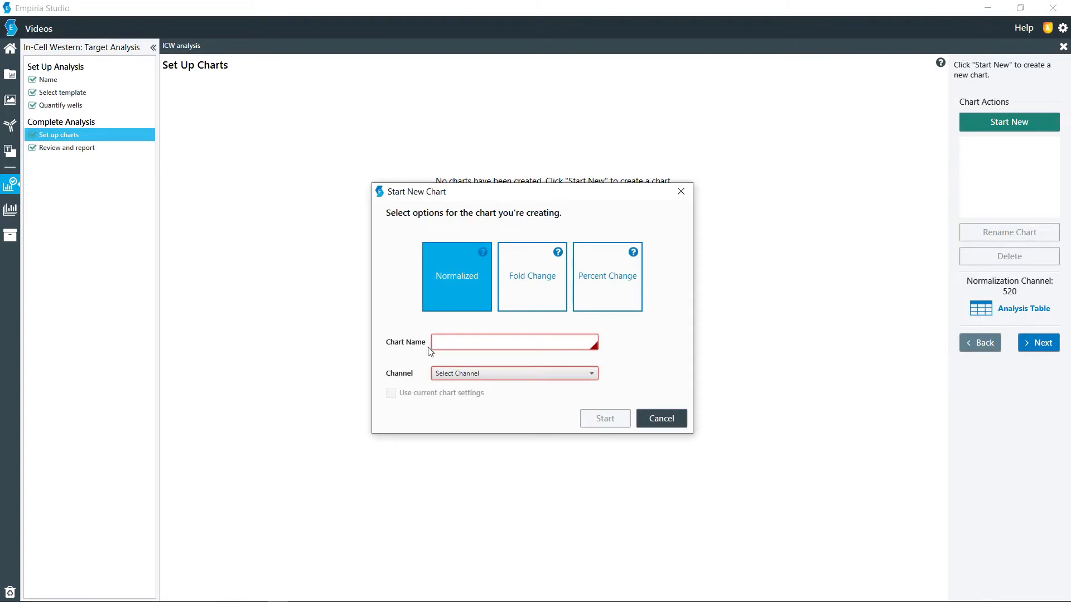
{"action": "left_click", "coordinate": [534, 279]}
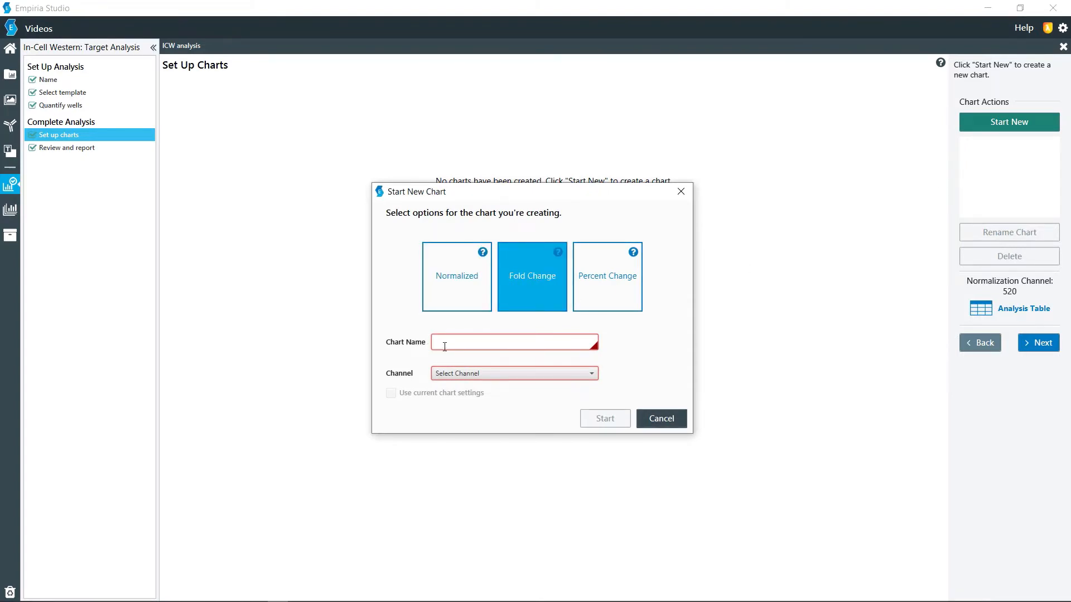
{"action": "type", "text": "p-erk"}
{"action": "left_click", "coordinate": [457, 373]}
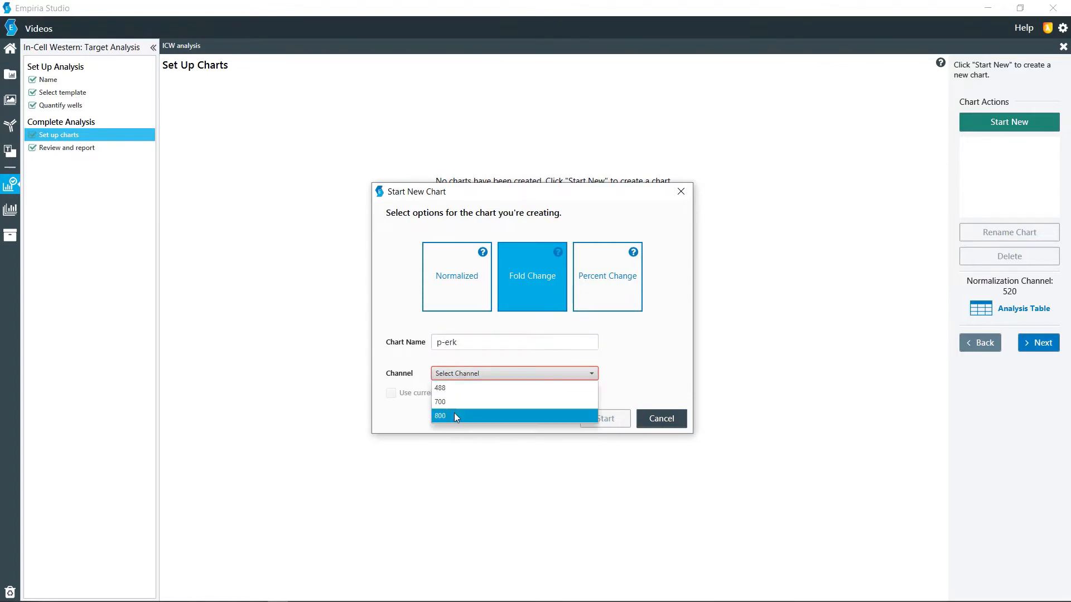
{"action": "left_click", "coordinate": [454, 412]}
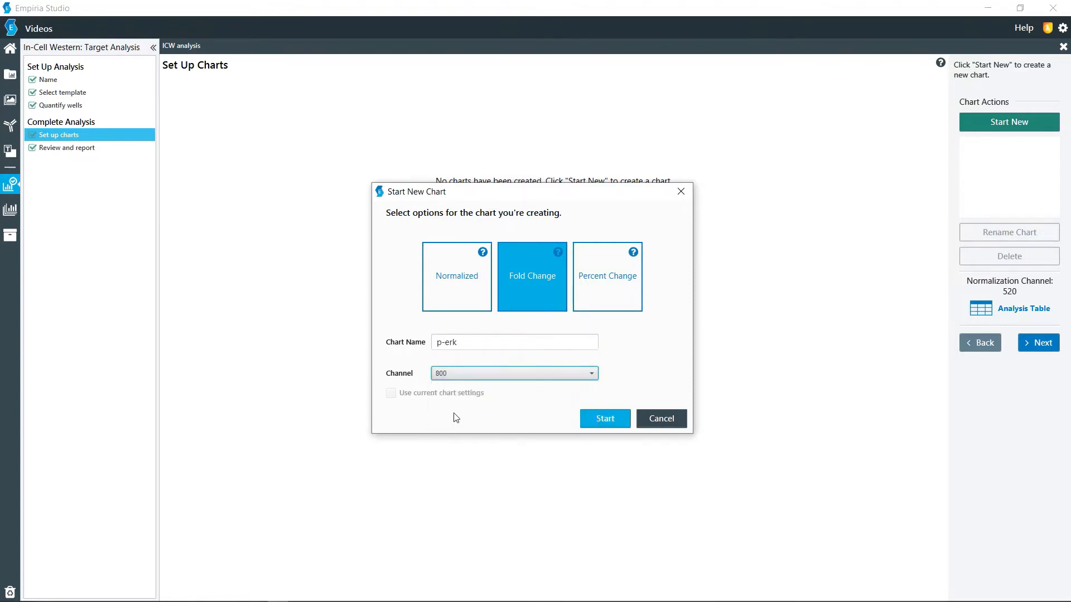
{"action": "left_click", "coordinate": [613, 418]}
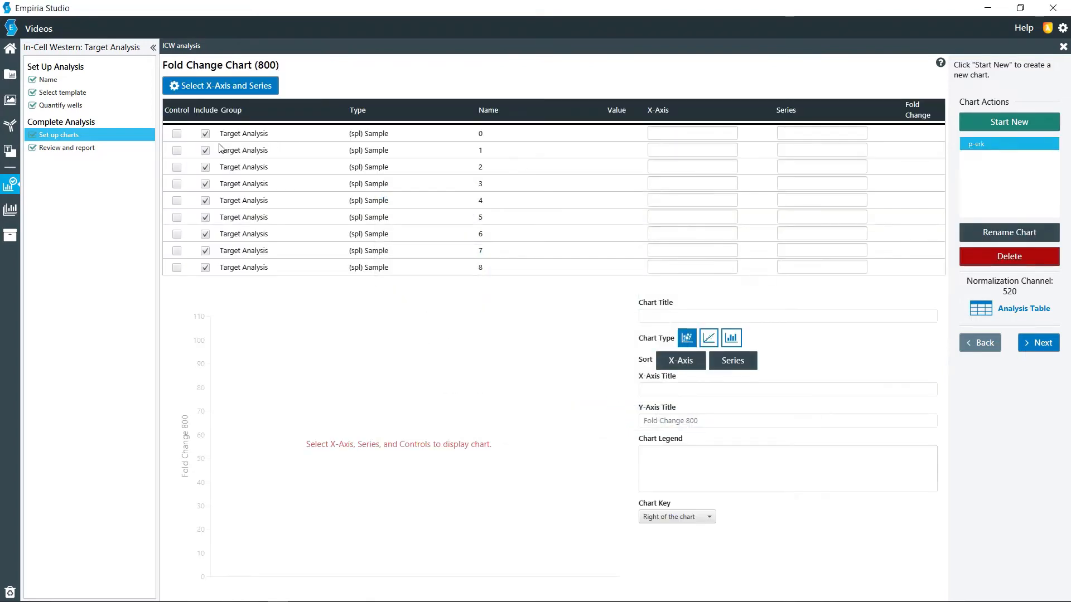
Step: Mark sample 0 as the control and set the X-axis values of samples 0 and 1 to 0 and 1.56
{"action": "left_click", "coordinate": [177, 134]}
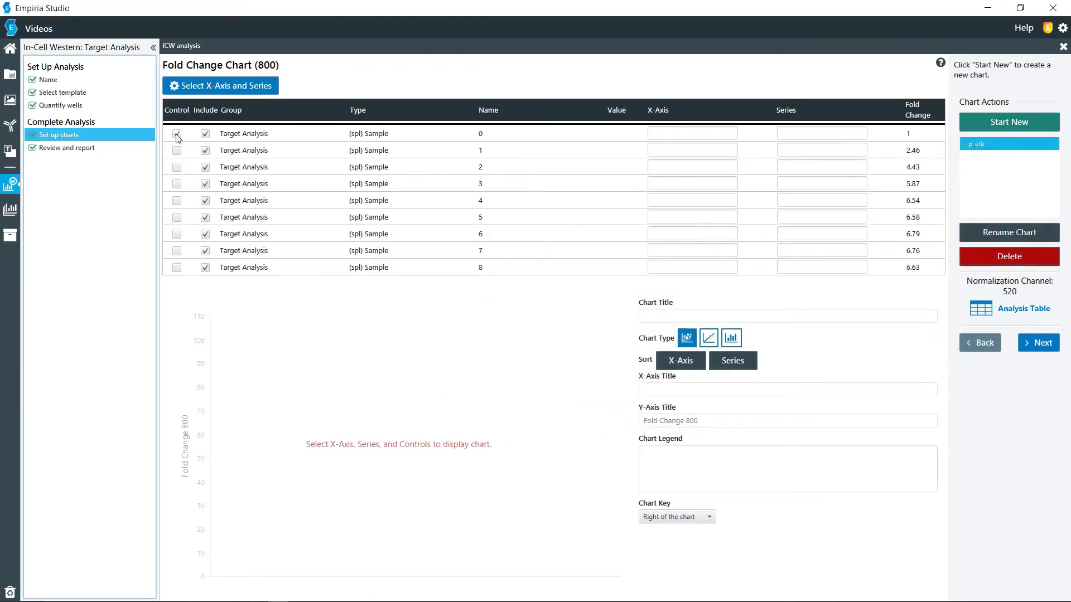
{"action": "left_click", "coordinate": [695, 130]}
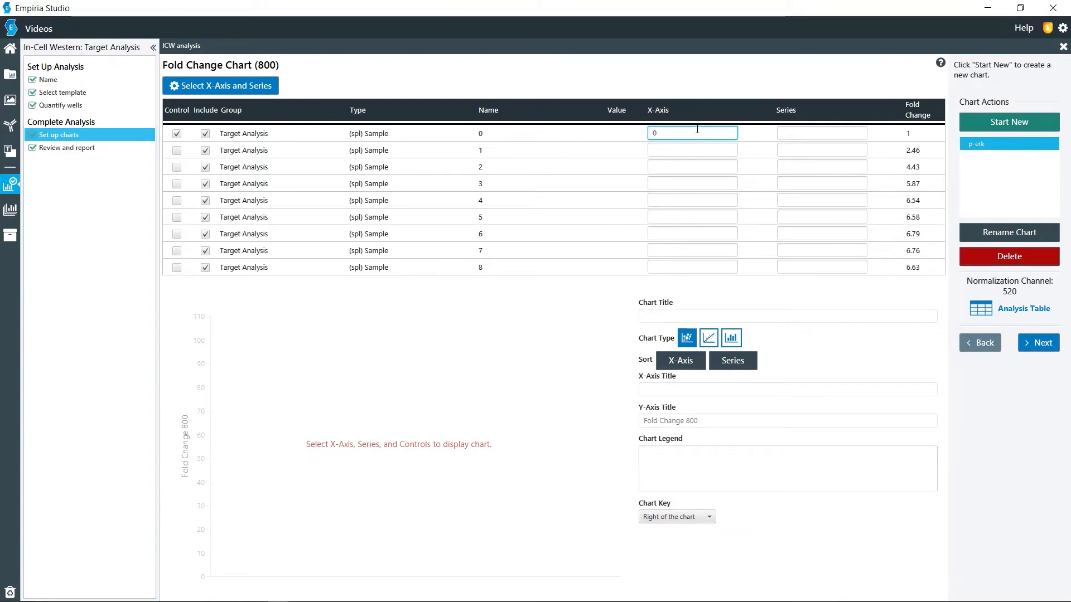
{"action": "left_click", "coordinate": [686, 149]}
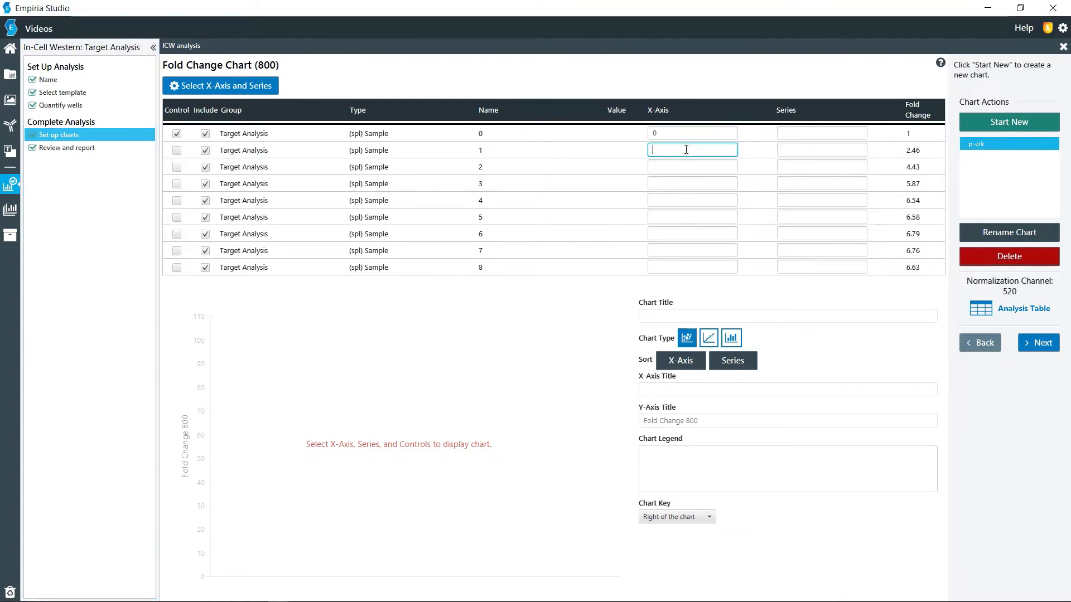
{"action": "type", "text": "1.526"}
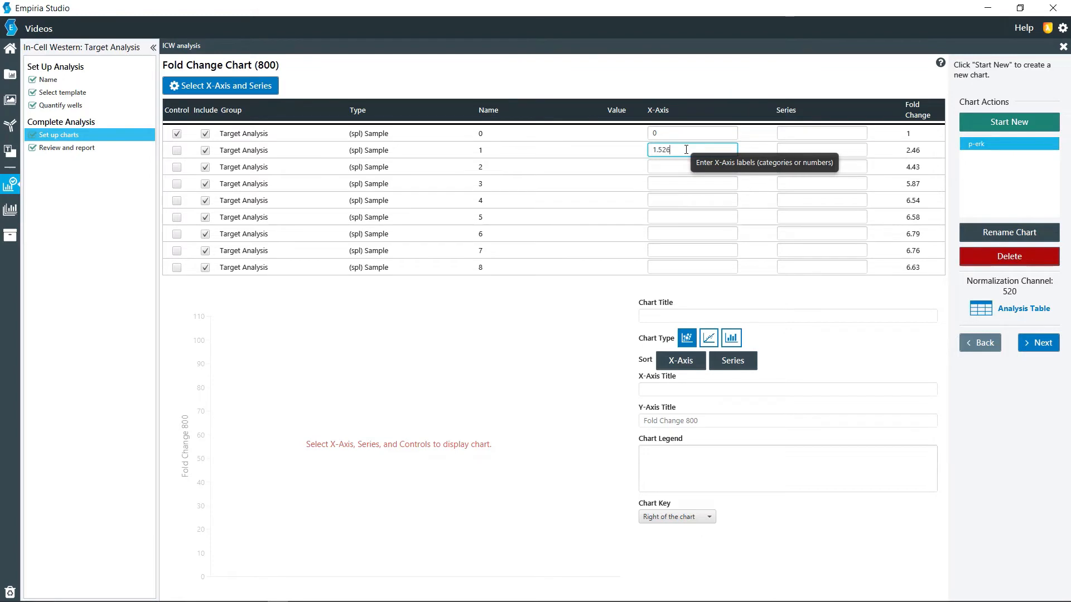
{"action": "key", "text": "BackSpace"}
{"action": "key", "text": "BackSpace"}
{"action": "type", "text": "6"}
Step: Set the X-axis values of samples 2, 3 and 4 to 3.13, 6.25 and 12.5
{"action": "left_click", "coordinate": [684, 163]}
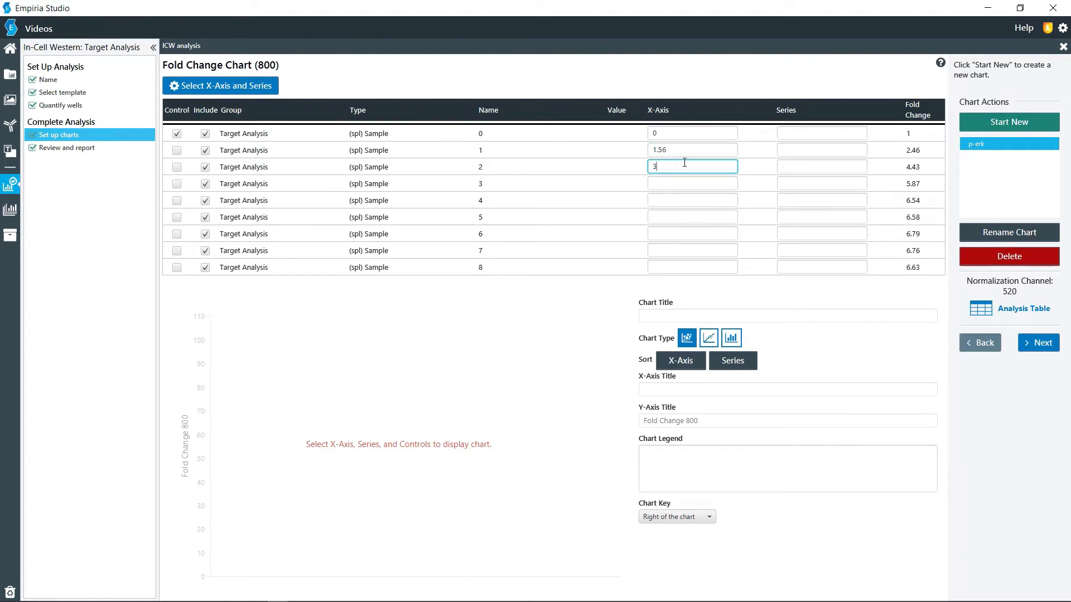
{"action": "left_click", "coordinate": [676, 184]}
{"action": "left_click", "coordinate": [673, 198]}
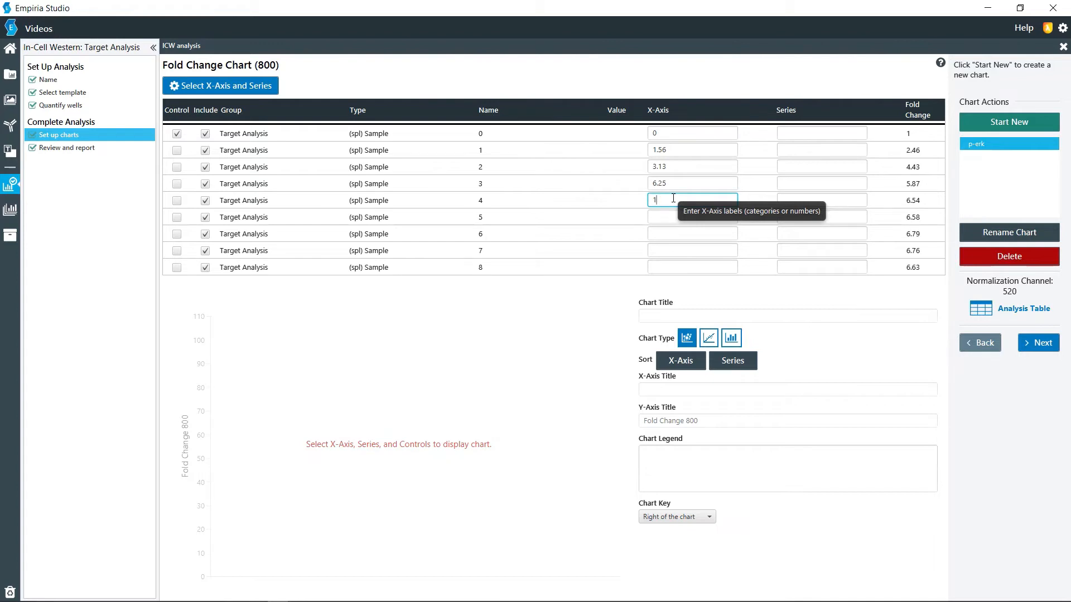
Step: Set the X-axis values of samples 5 to 8 to 25, 50, 100 and 200
{"action": "left_click", "coordinate": [700, 215]}
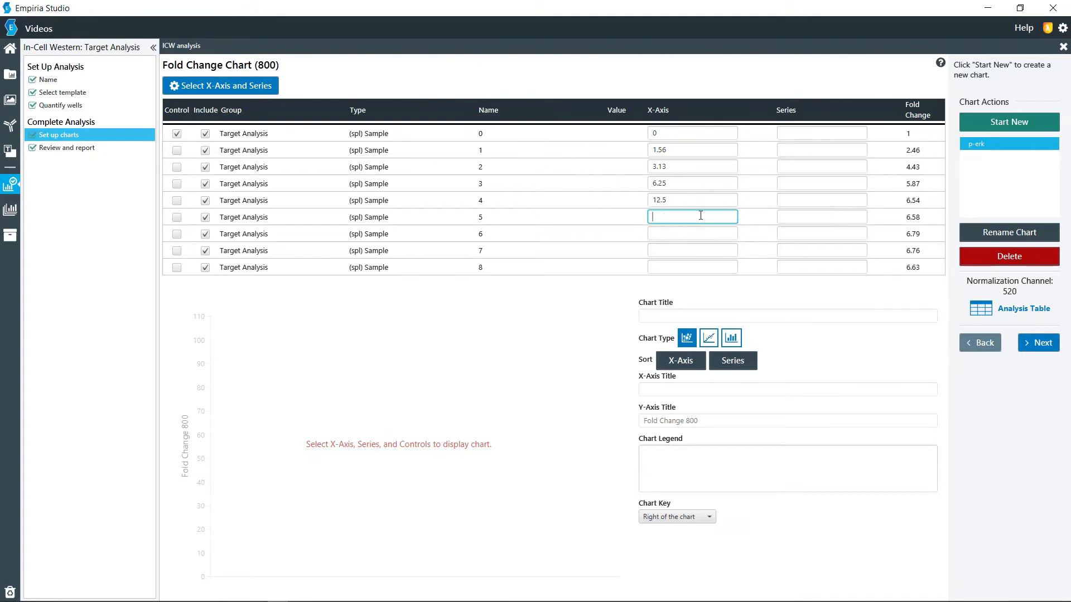
{"action": "type", "text": "25"}
{"action": "left_click", "coordinate": [698, 234]}
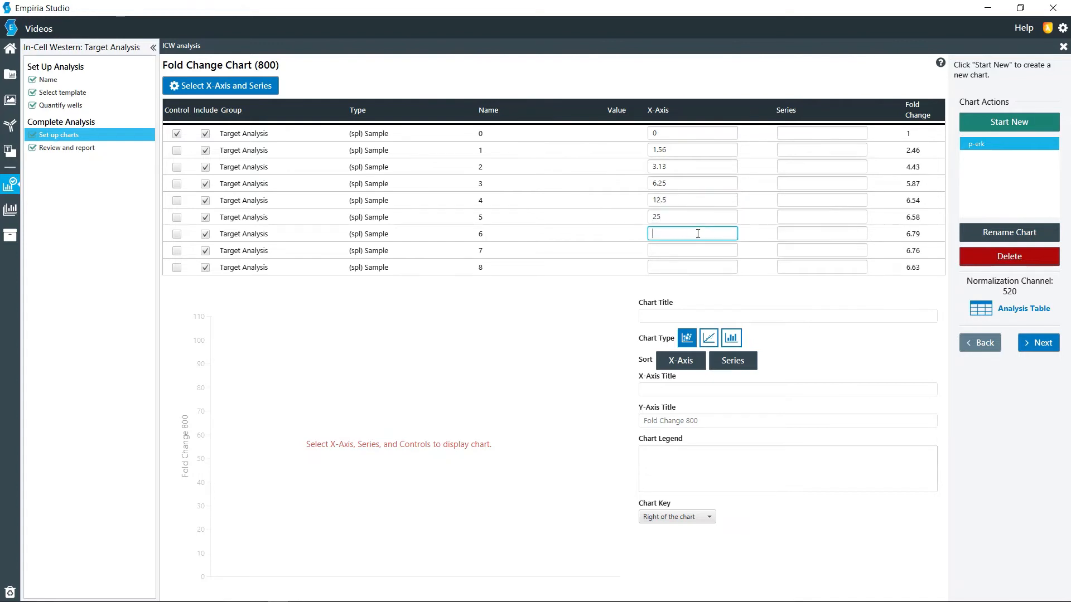
{"action": "type", "text": "50"}
{"action": "left_click", "coordinate": [692, 250]}
{"action": "type", "text": "100"}
{"action": "left_click", "coordinate": [693, 265]}
{"action": "type", "text": "20"}
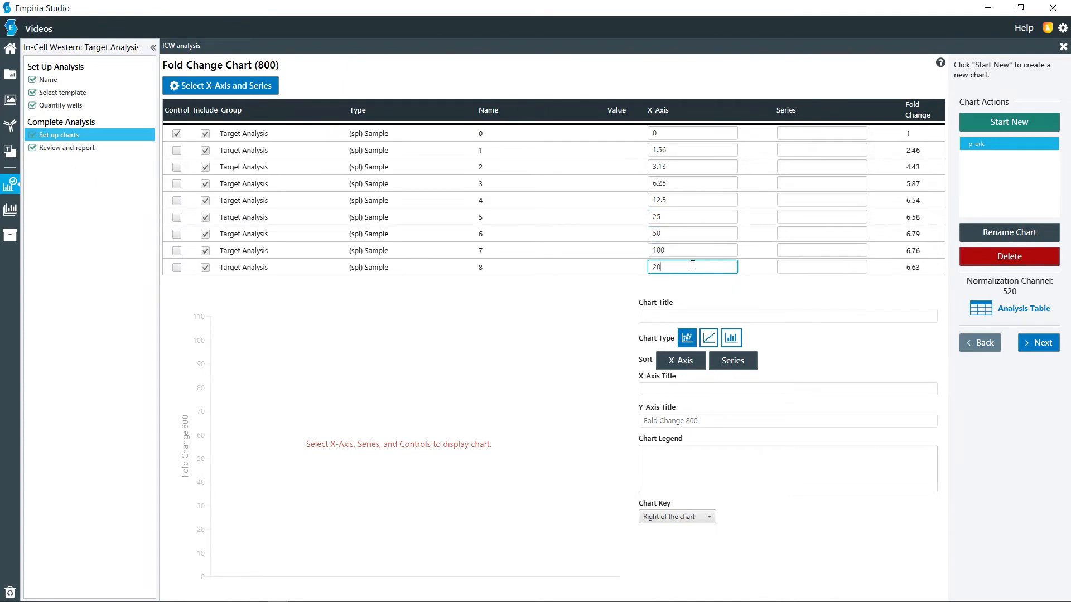
{"action": "type", "text": "0"}
Step: Enter "p-erk" as the series for all nine samples, 0 to 8
{"action": "left_click", "coordinate": [799, 134]}
{"action": "type", "text": "p-erk"}
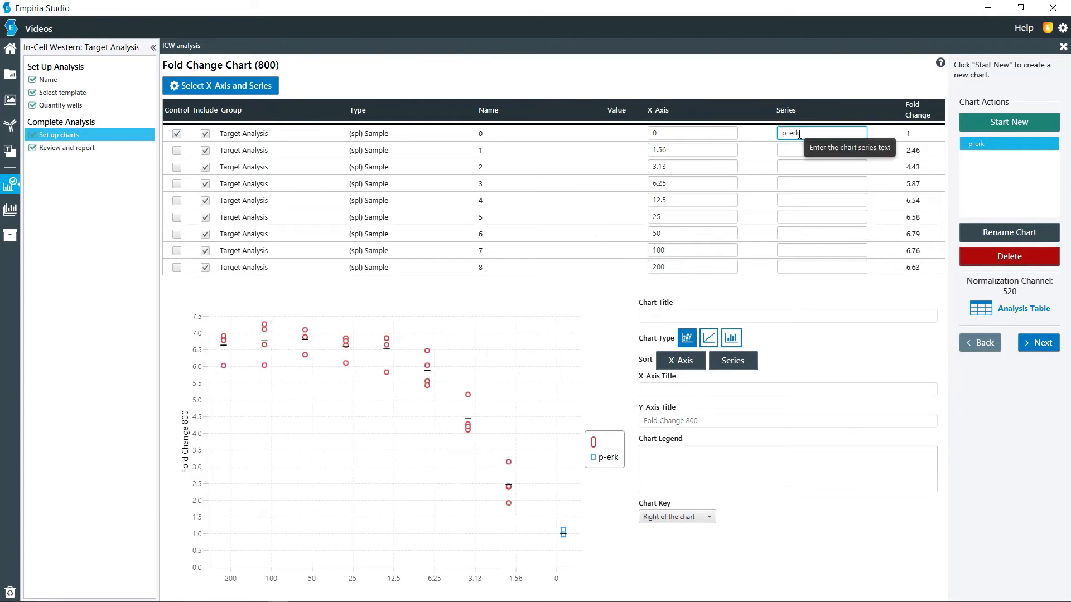
{"action": "left_click_drag", "start_coordinate": [801, 134], "coordinate": [779, 135]}
{"action": "key", "text": "ctrl+c"}
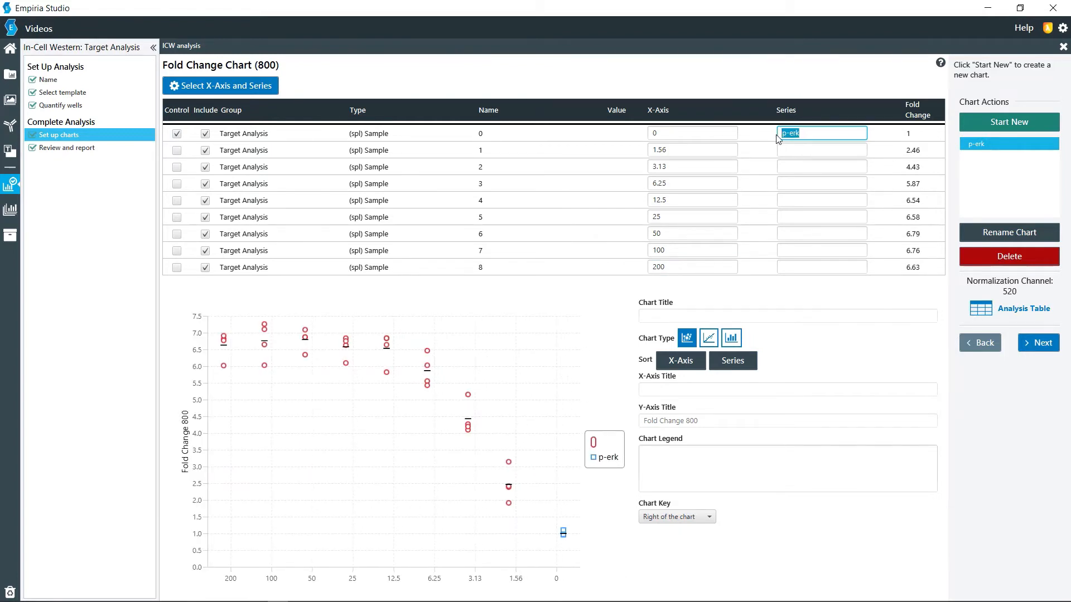
{"action": "left_click", "coordinate": [813, 149]}
{"action": "key", "text": "ctrl+v"}
{"action": "left_click", "coordinate": [801, 166]}
{"action": "key", "text": "ctrl+v"}
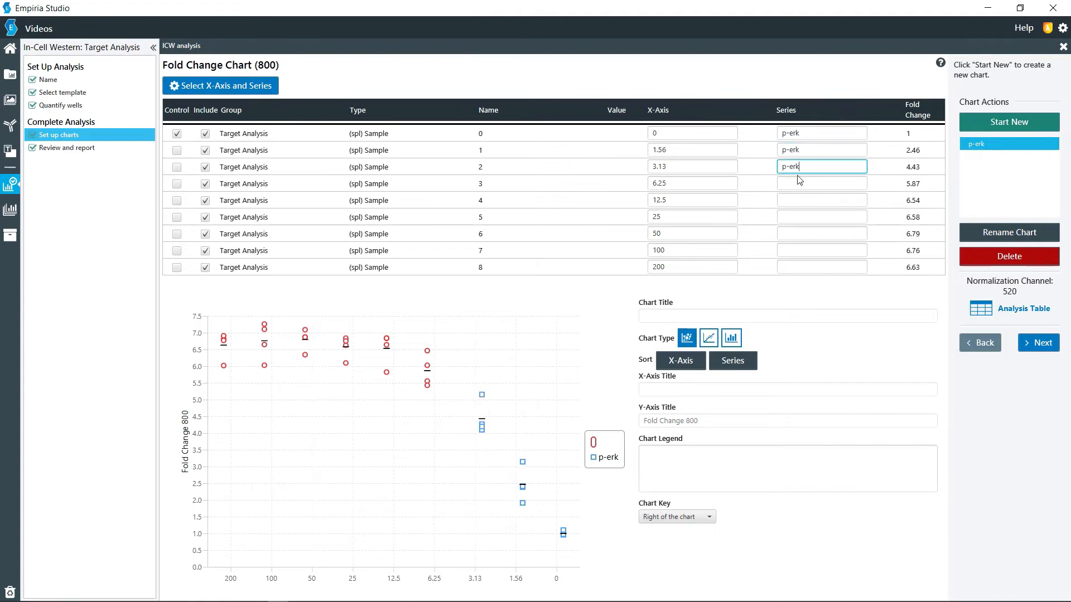
{"action": "left_click", "coordinate": [796, 182]}
{"action": "key", "text": "ctrl+v"}
{"action": "left_click", "coordinate": [797, 200]}
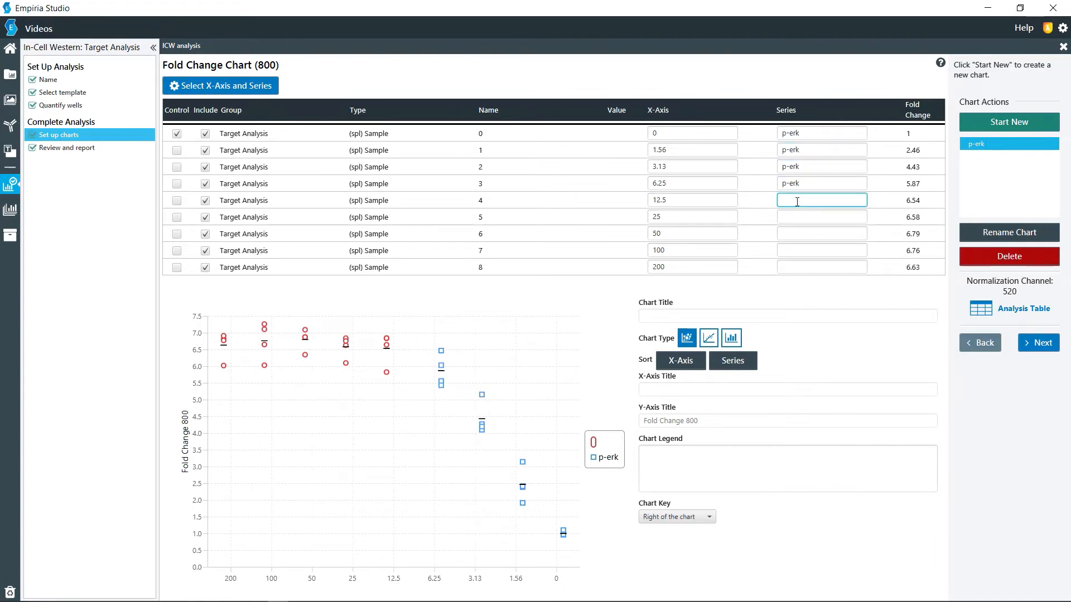
{"action": "key", "text": "ctrl+v"}
{"action": "left_click", "coordinate": [792, 217]}
{"action": "key", "text": "ctrl+v"}
{"action": "left_click", "coordinate": [792, 233]}
{"action": "key", "text": "ctrl+v"}
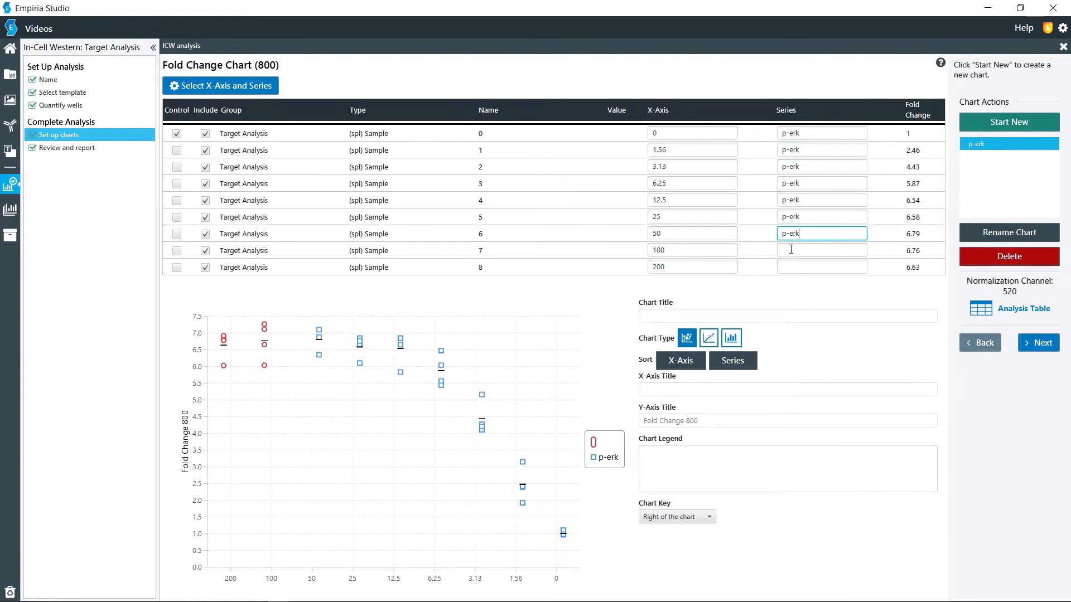
{"action": "left_click", "coordinate": [791, 250]}
{"action": "key", "text": "ctrl+v"}
{"action": "left_click", "coordinate": [791, 267]}
{"action": "key", "text": "ctrl+v"}
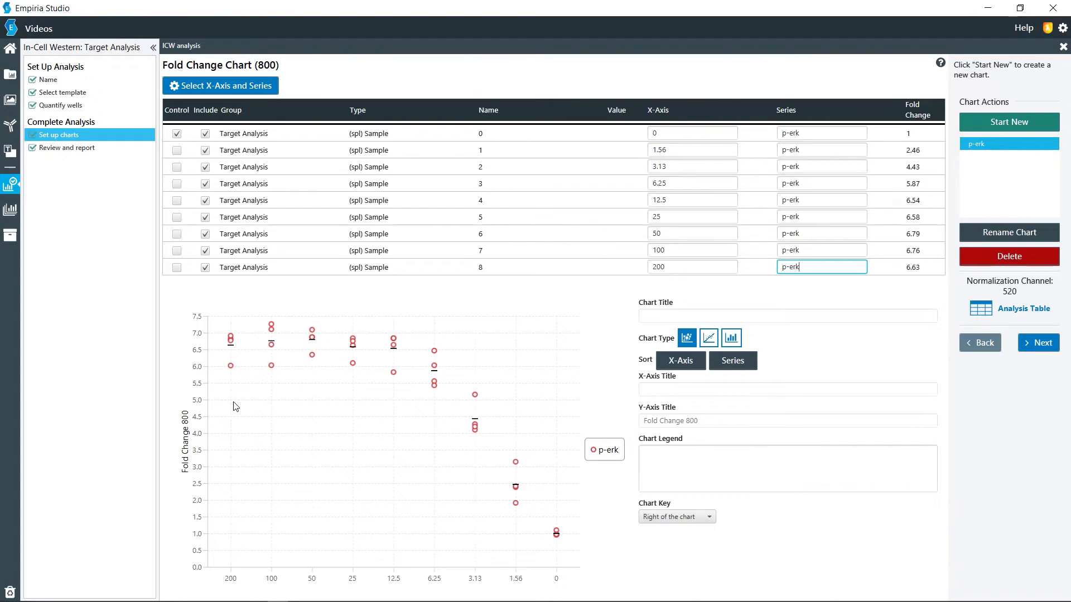
Step: Try the numeric scatter plot, then set the chart type to bar chart and proceed to the plate analysis review
{"action": "left_click", "coordinate": [709, 338]}
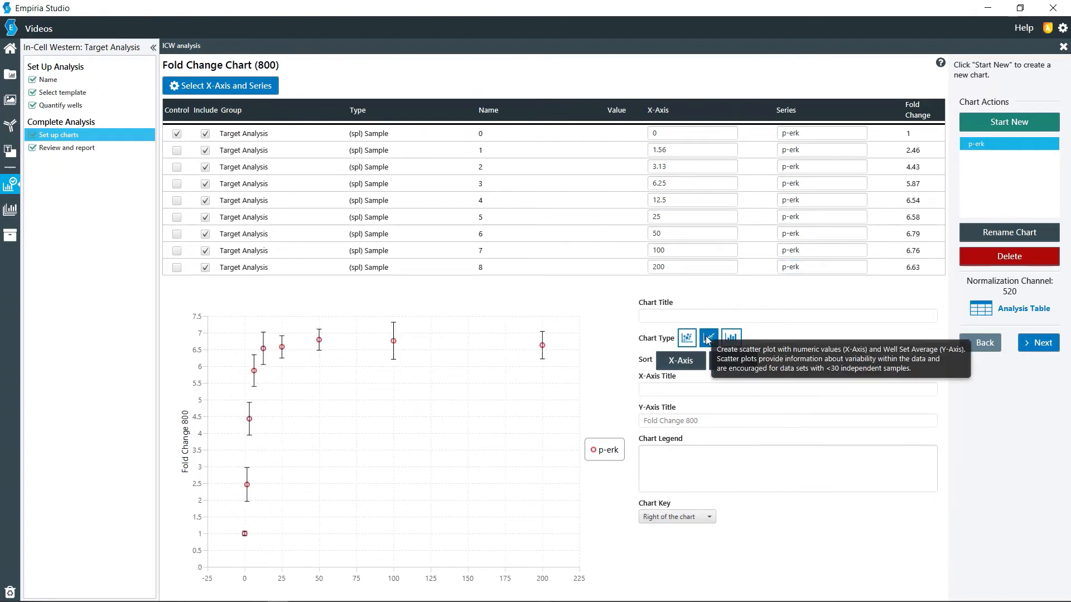
{"action": "left_click", "coordinate": [731, 338]}
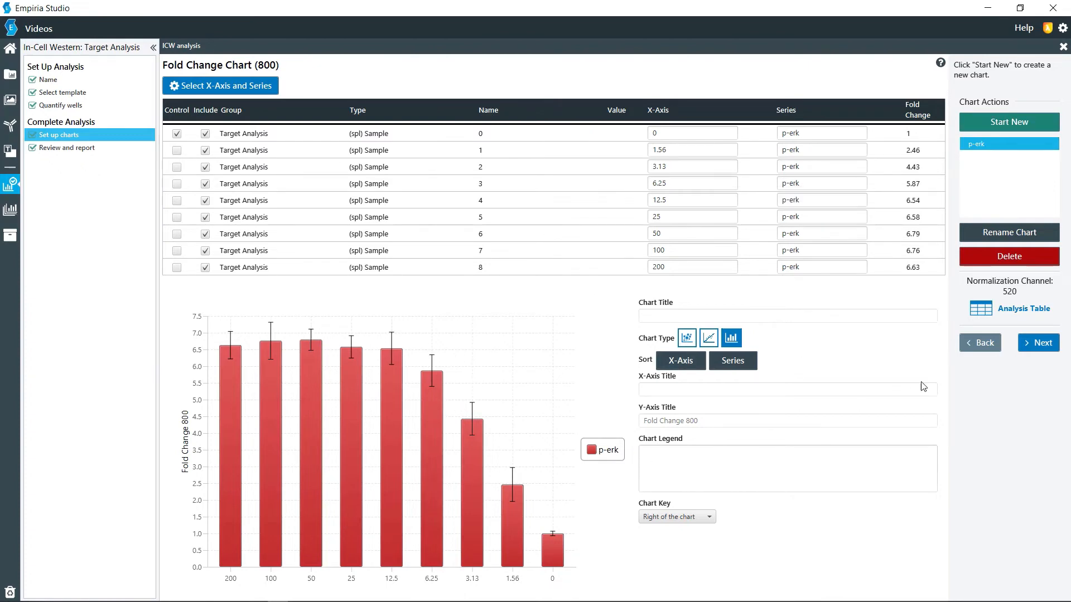
{"action": "left_click", "coordinate": [1038, 342]}
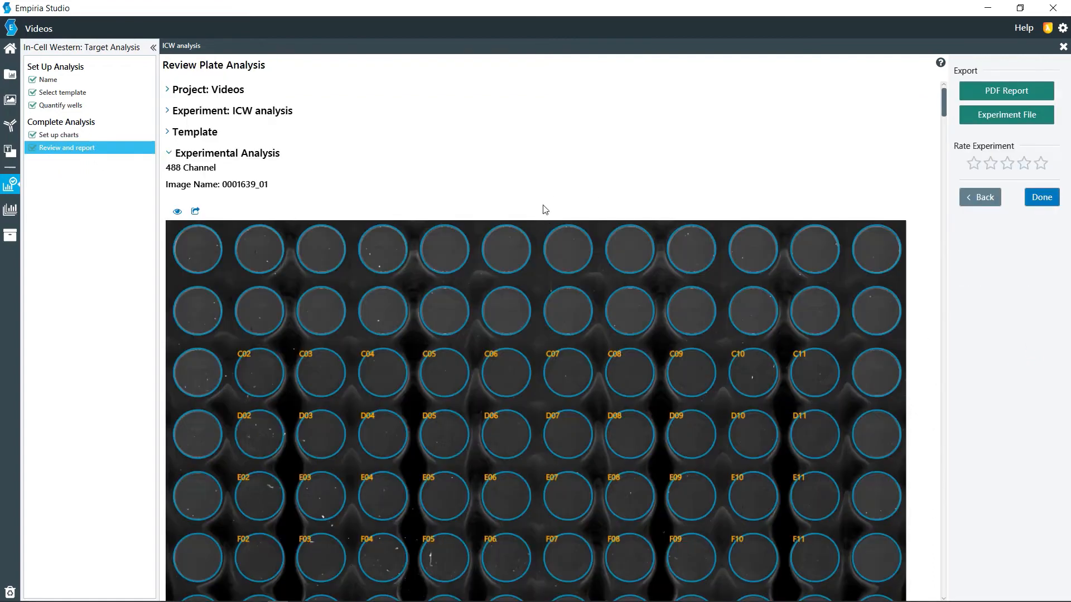
Step: Review the plate images and the total, signal, background, wells and replicates tables of the 488 and 520 channels
{"action": "scroll", "coordinate": [545, 210], "scroll_direction": "down", "scroll_amount": 8}
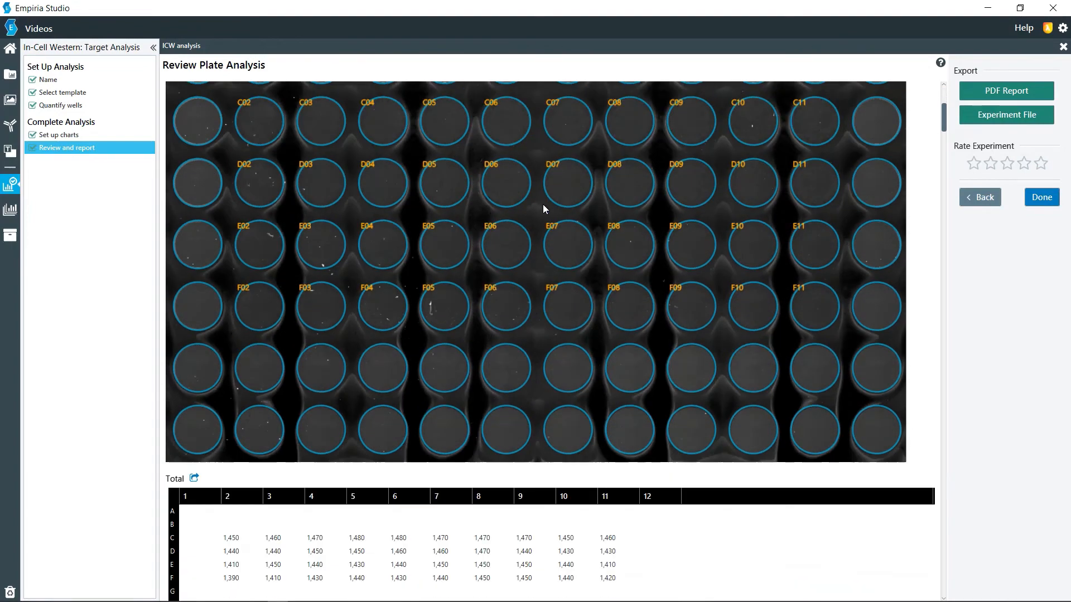
{"action": "scroll", "coordinate": [544, 204], "scroll_direction": "down", "scroll_amount": 9}
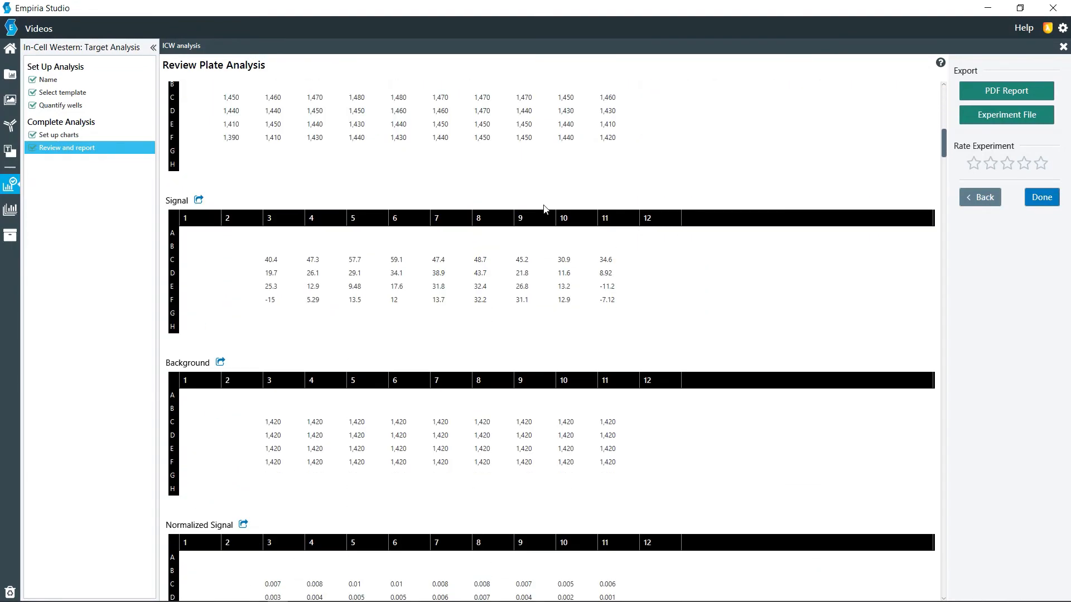
{"action": "scroll", "coordinate": [545, 209], "scroll_direction": "down", "scroll_amount": 5}
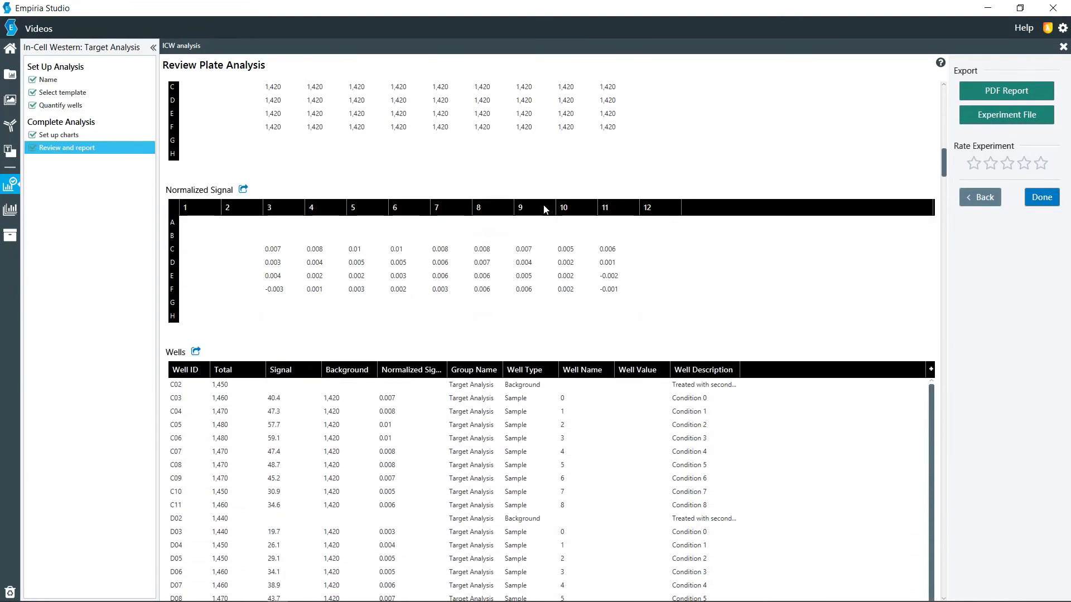
{"action": "scroll", "coordinate": [545, 210], "scroll_direction": "down", "scroll_amount": 7}
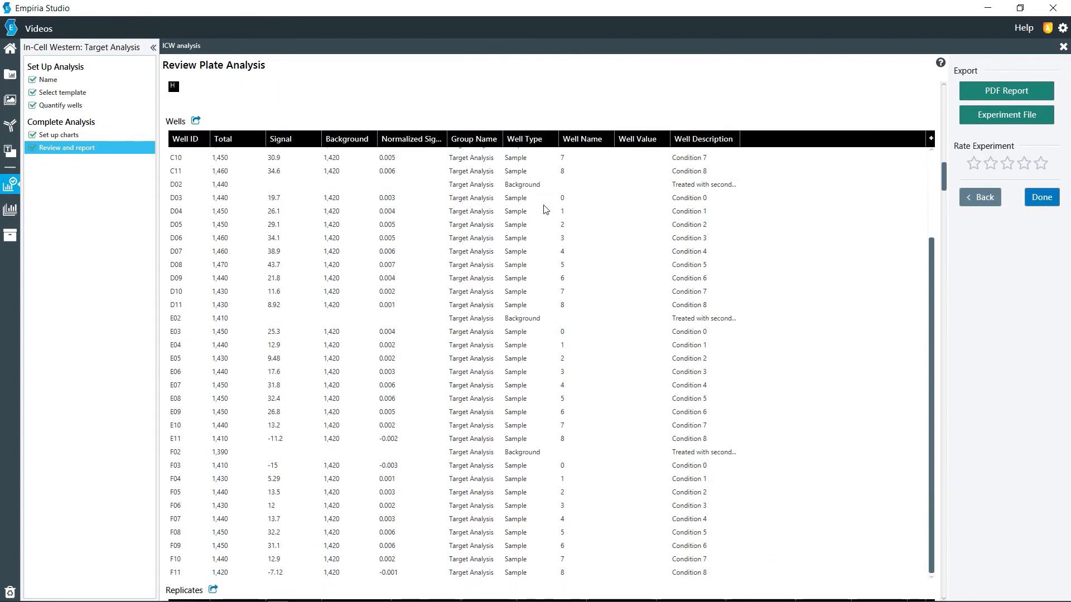
{"action": "scroll", "coordinate": [545, 210], "scroll_direction": "down", "scroll_amount": 9}
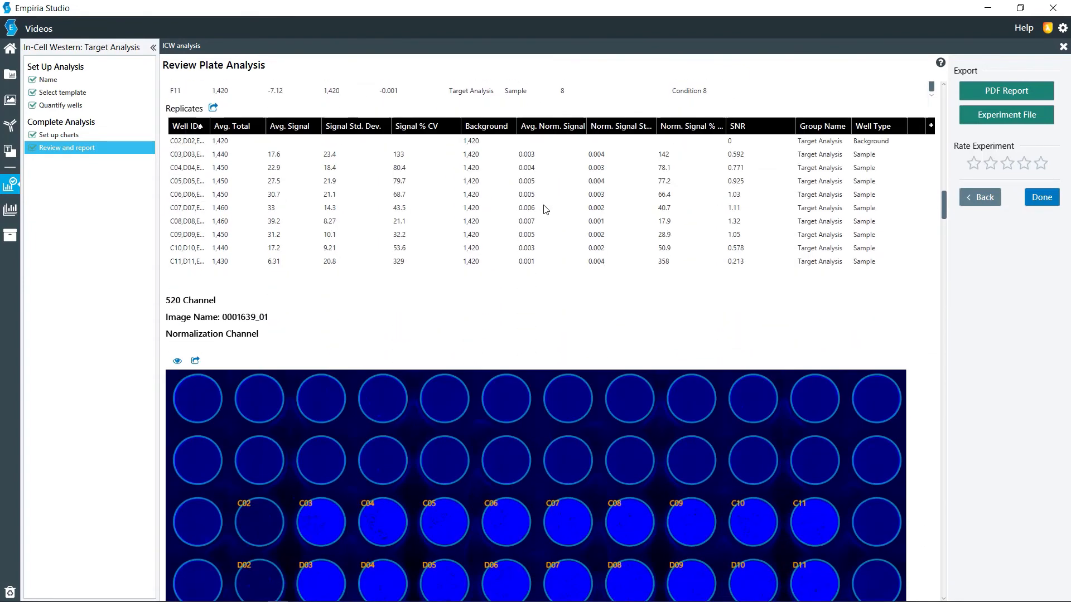
{"action": "scroll", "coordinate": [543, 210], "scroll_direction": "down", "scroll_amount": 11}
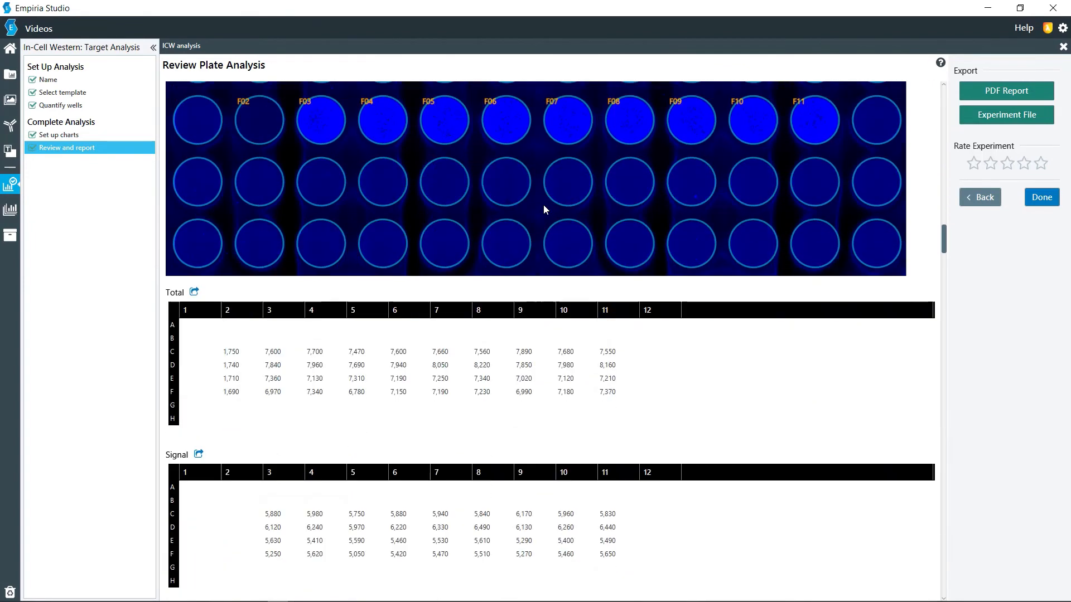
{"action": "scroll", "coordinate": [545, 209], "scroll_direction": "down", "scroll_amount": 11}
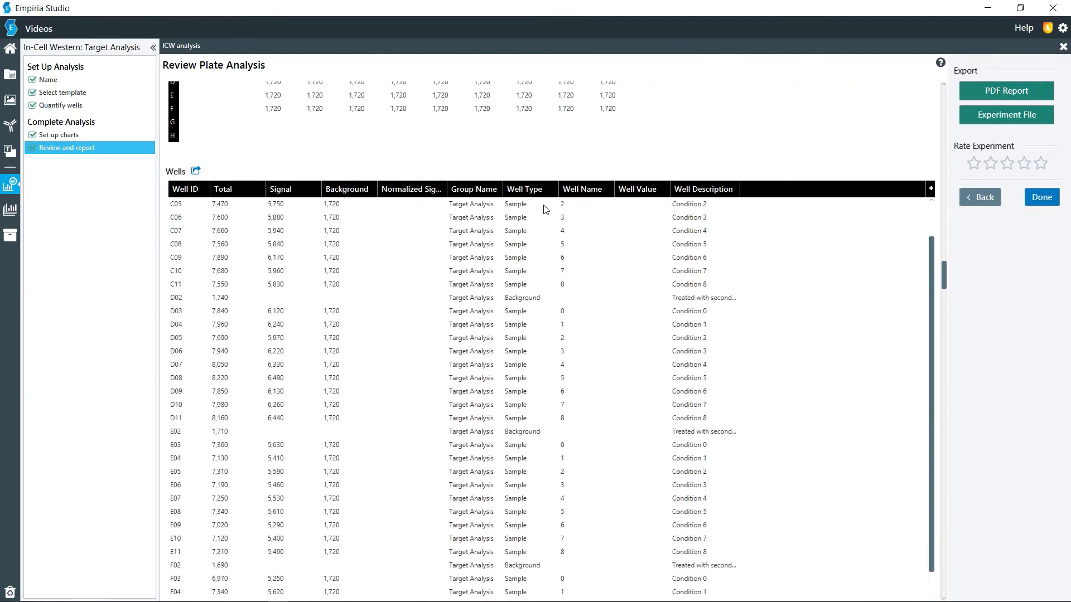
{"action": "scroll", "coordinate": [545, 209], "scroll_direction": "down", "scroll_amount": 4}
{"action": "scroll", "coordinate": [545, 210], "scroll_direction": "up", "scroll_amount": 7}
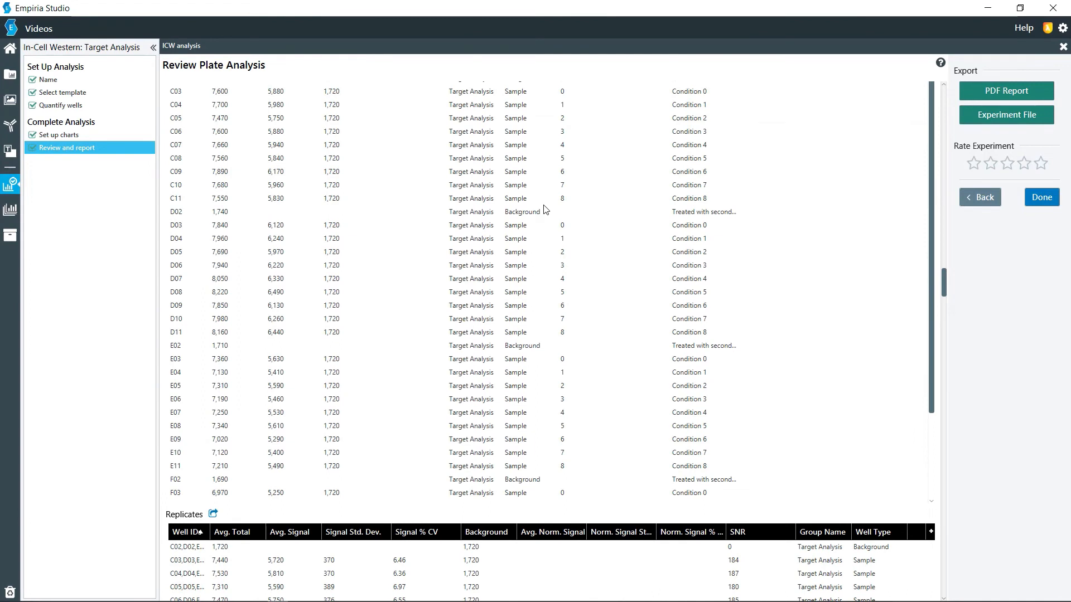
{"action": "scroll", "coordinate": [545, 210], "scroll_direction": "up", "scroll_amount": 2}
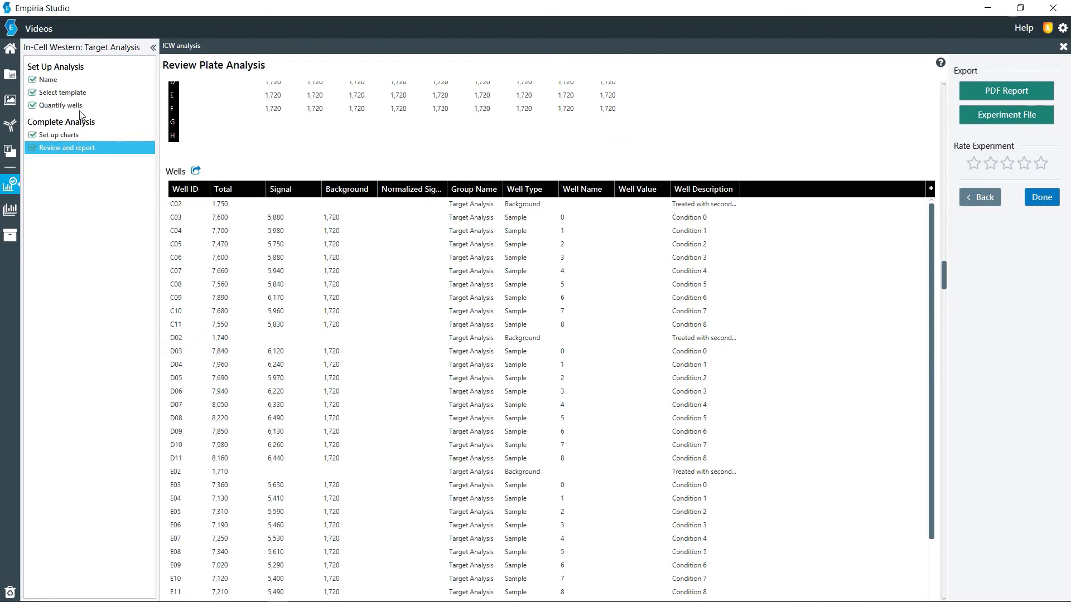
Step: View the plate analysis table from the well quantification stage, then return to the plate analysis review
{"action": "left_click", "coordinate": [62, 106]}
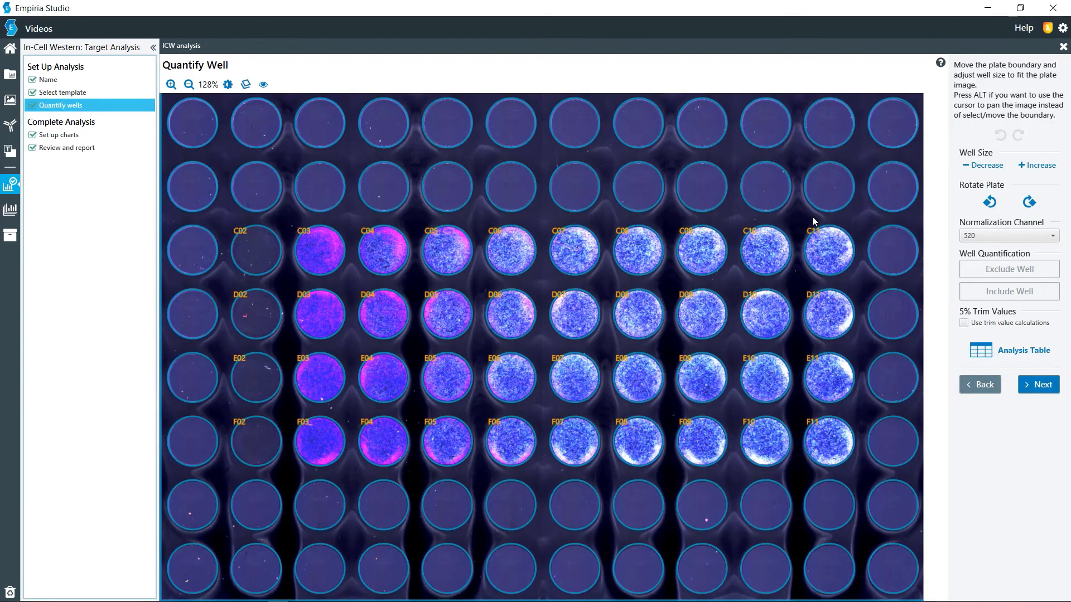
{"action": "left_click", "coordinate": [987, 354]}
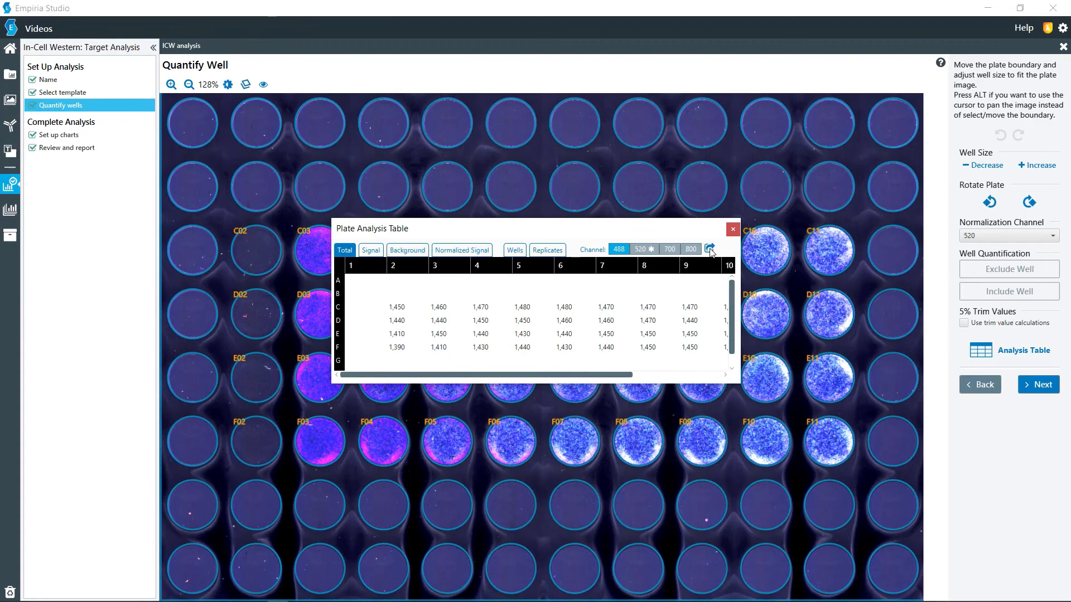
{"action": "left_click", "coordinate": [733, 230]}
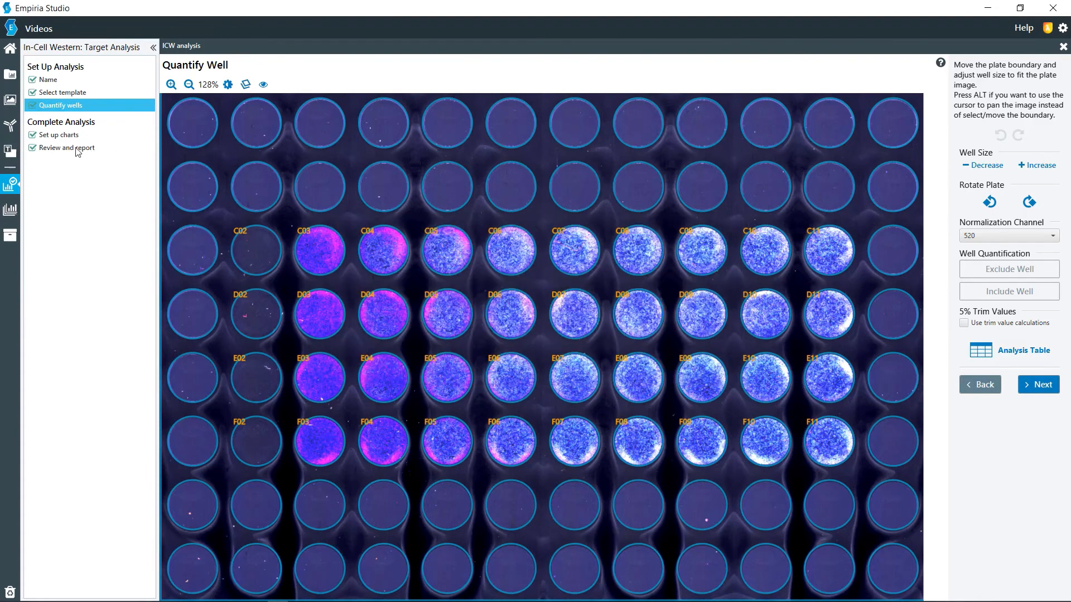
{"action": "left_click", "coordinate": [1038, 388]}
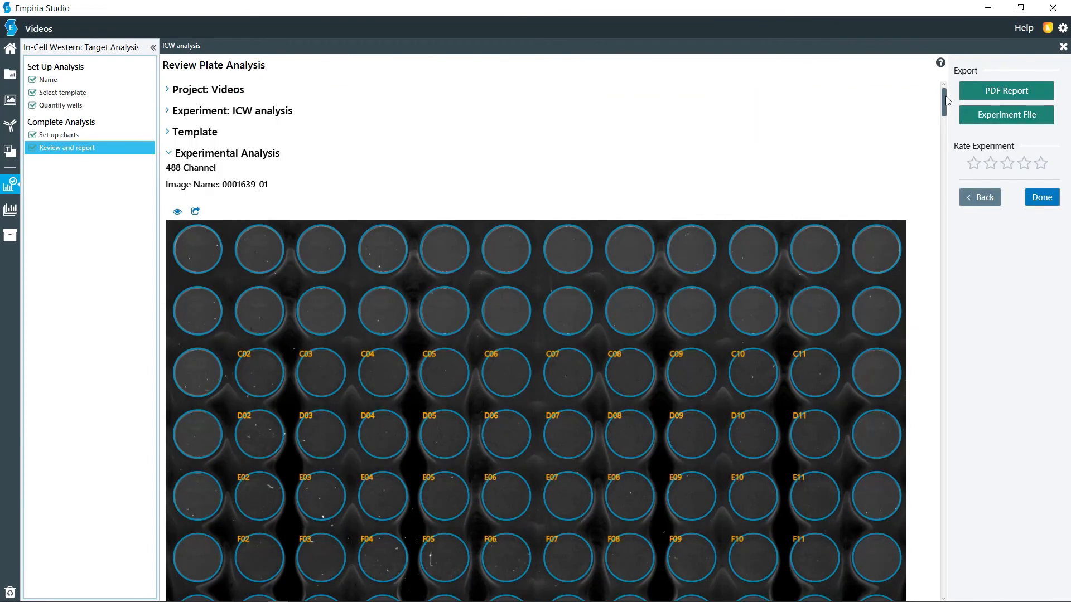
Step: View the publication export options for the 700 channel plate image and close them without exporting
{"action": "left_click_drag", "start_coordinate": [944, 101], "coordinate": [943, 316]}
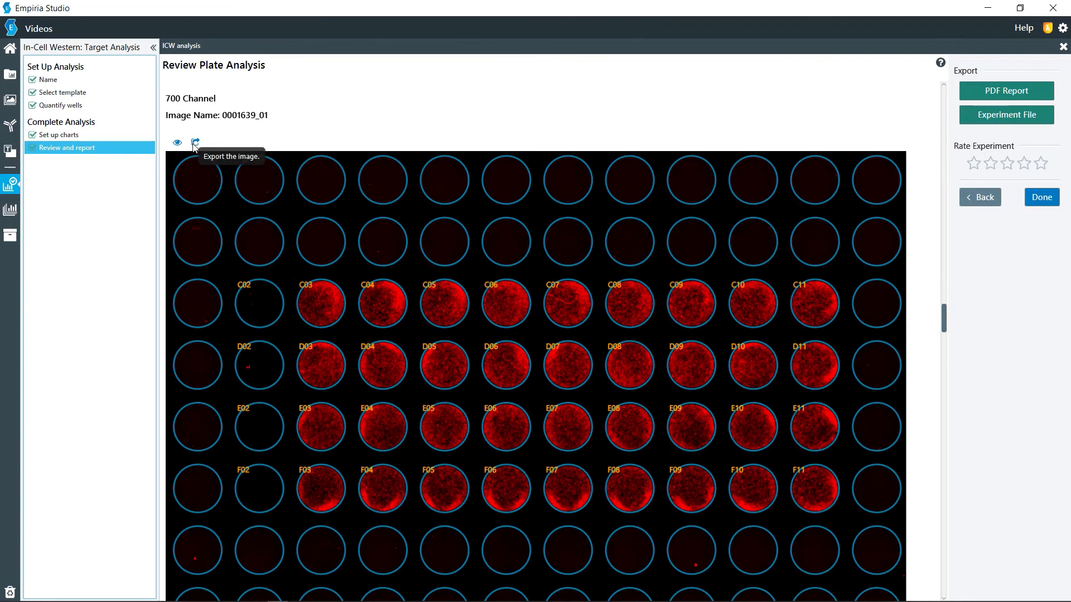
{"action": "left_click", "coordinate": [194, 143]}
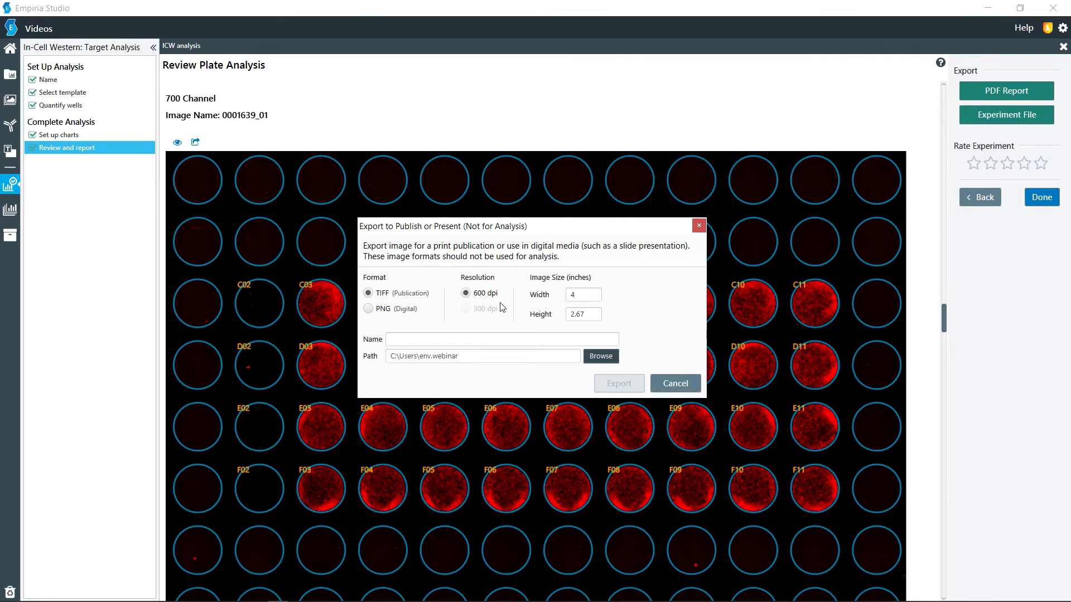
{"action": "left_click", "coordinate": [663, 383]}
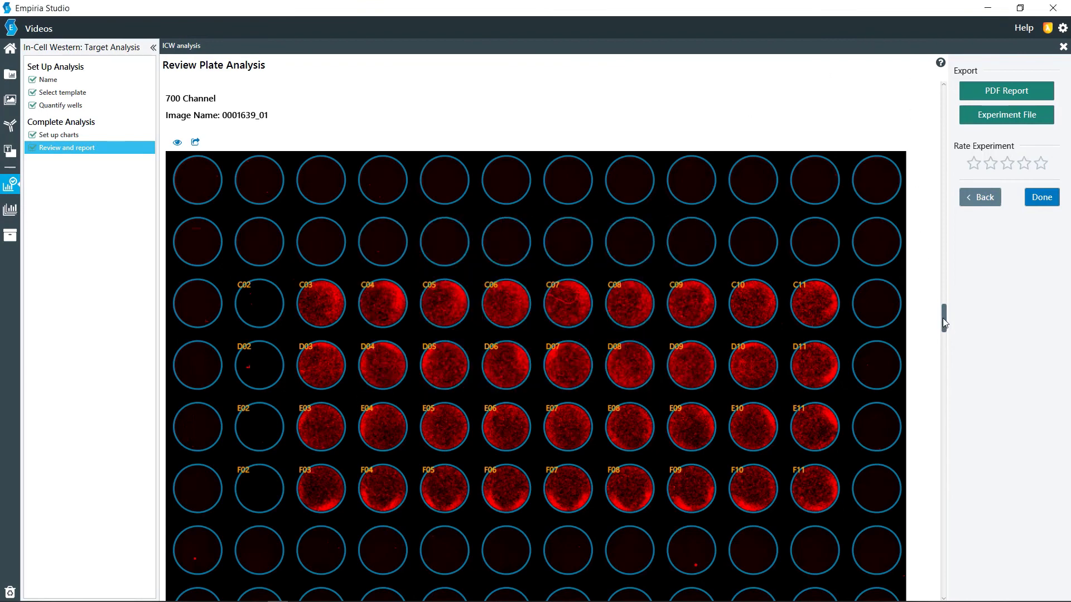
Step: Examine the report's summary section with the composite plate image and the observations, next steps and summary fields
{"action": "left_click_drag", "start_coordinate": [943, 318], "coordinate": [943, 595]}
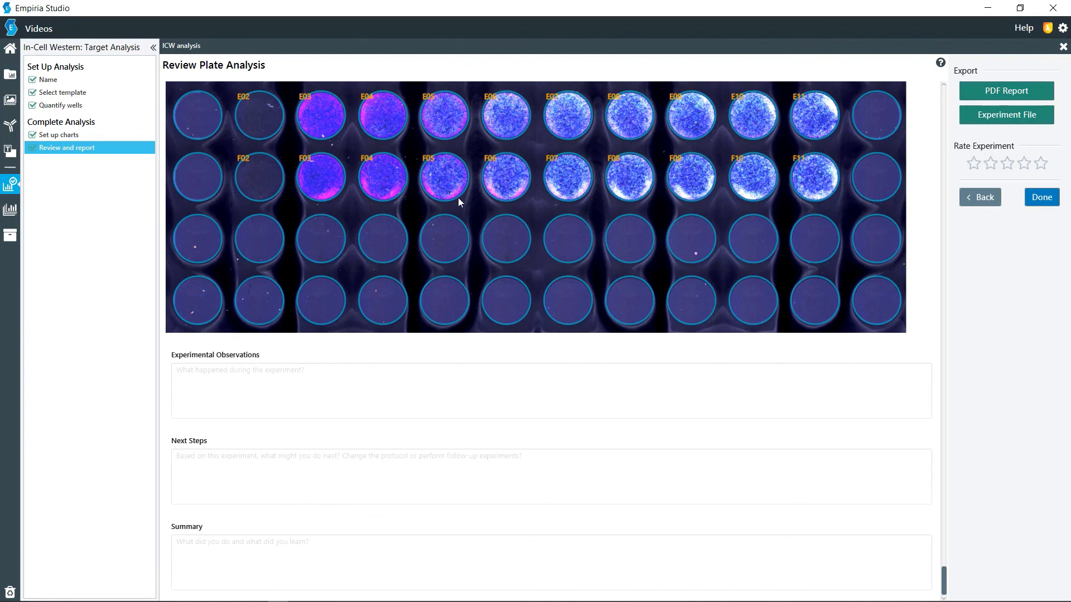
{"action": "scroll", "coordinate": [473, 283], "scroll_direction": "up", "scroll_amount": 6}
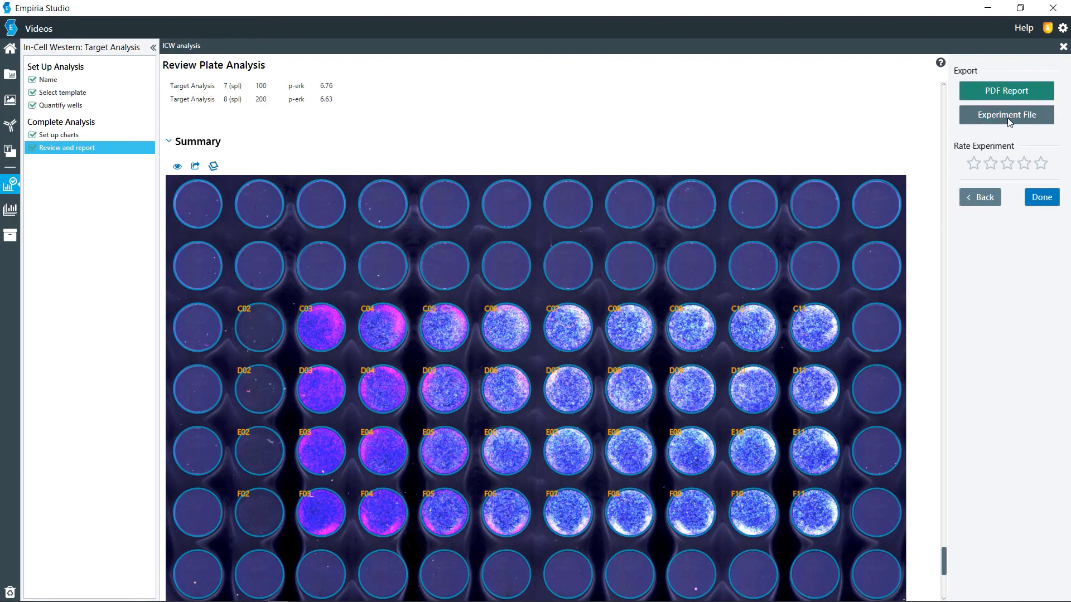
{"action": "scroll", "coordinate": [682, 211], "scroll_direction": "down", "scroll_amount": 4}
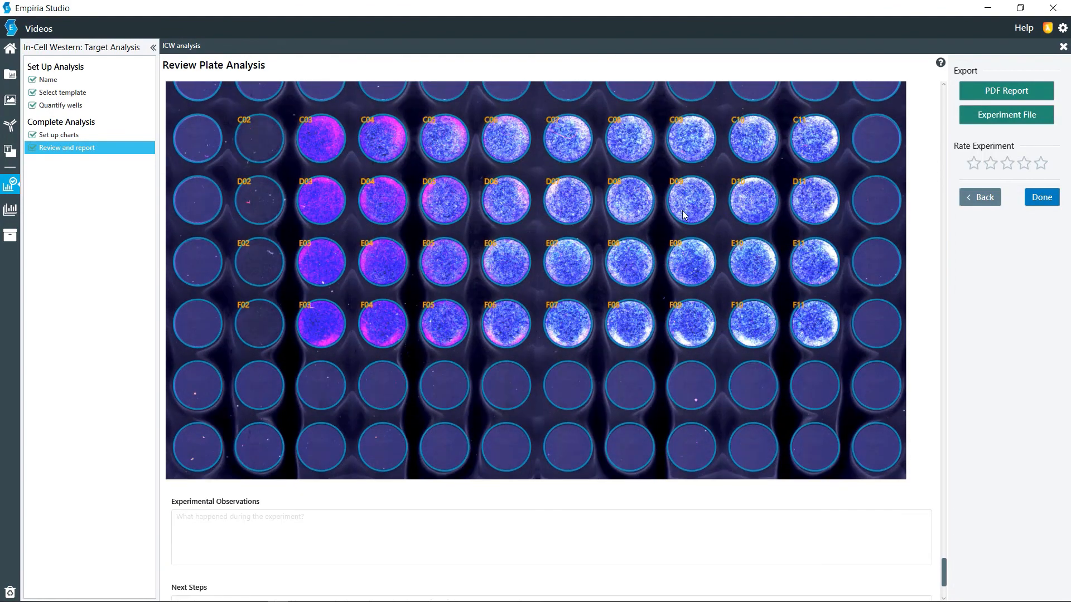
{"action": "scroll", "coordinate": [684, 215], "scroll_direction": "down", "scroll_amount": 3}
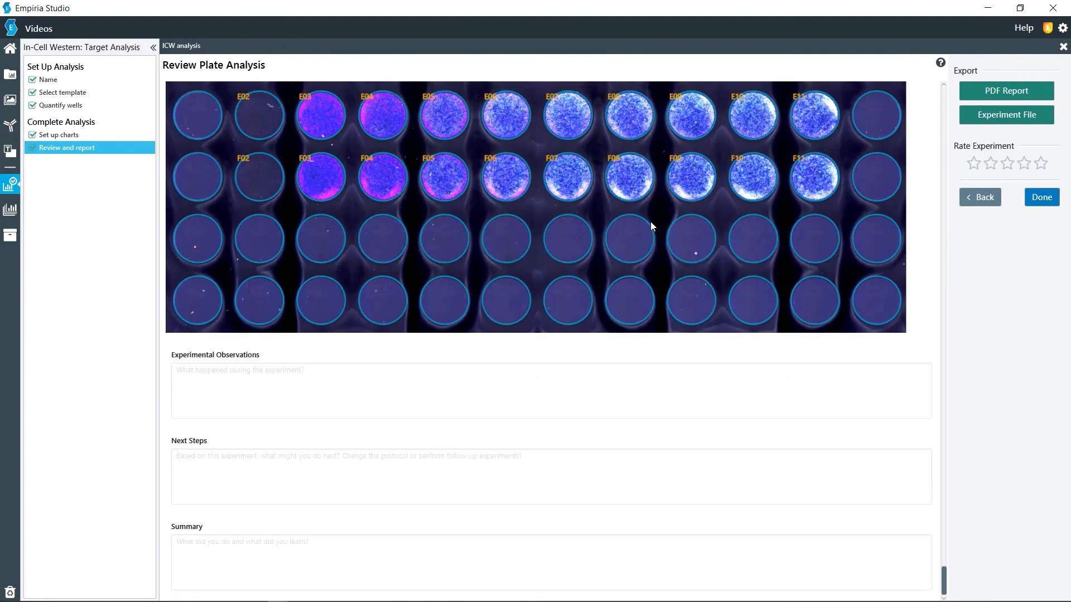